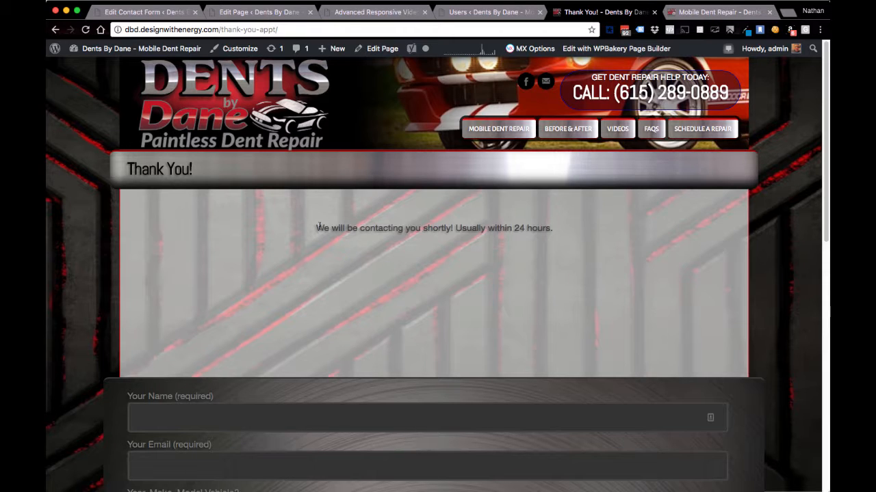
Review the Thank You page's contact message and the quote request form beneath it.
{"action": "left_click_drag", "start_coordinate": [316, 228], "coordinate": [498, 234]}
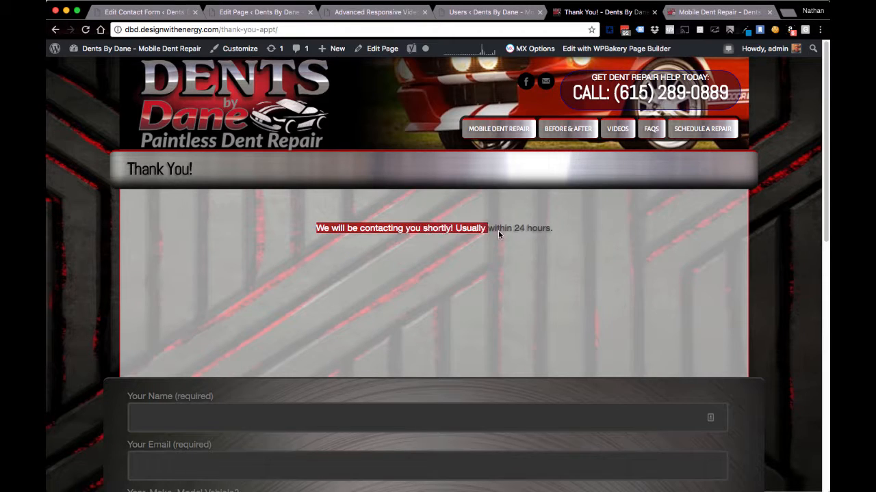
{"action": "left_click", "coordinate": [567, 230]}
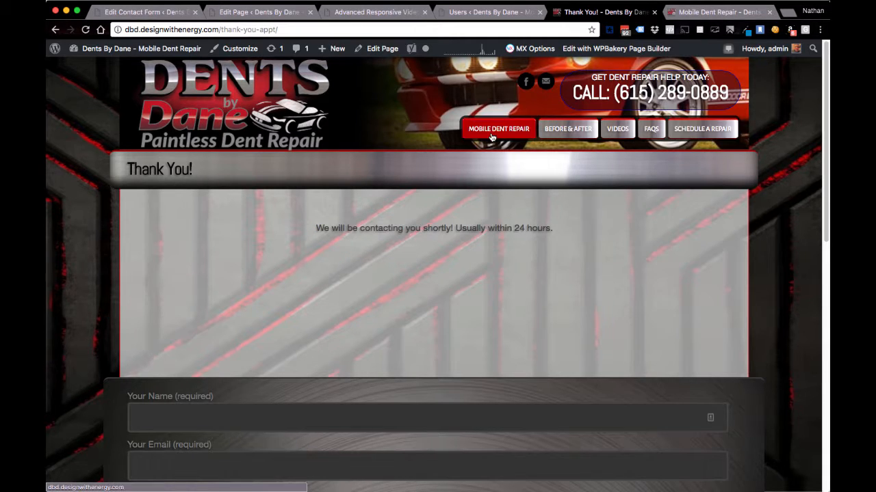
{"action": "scroll", "coordinate": [463, 439], "scroll_direction": "down", "scroll_amount": 6}
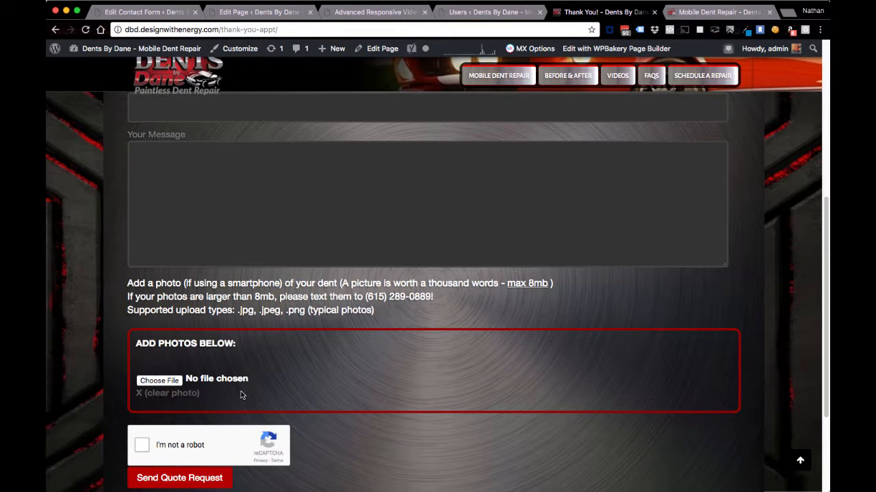
{"action": "scroll", "coordinate": [247, 416], "scroll_direction": "down", "scroll_amount": 3}
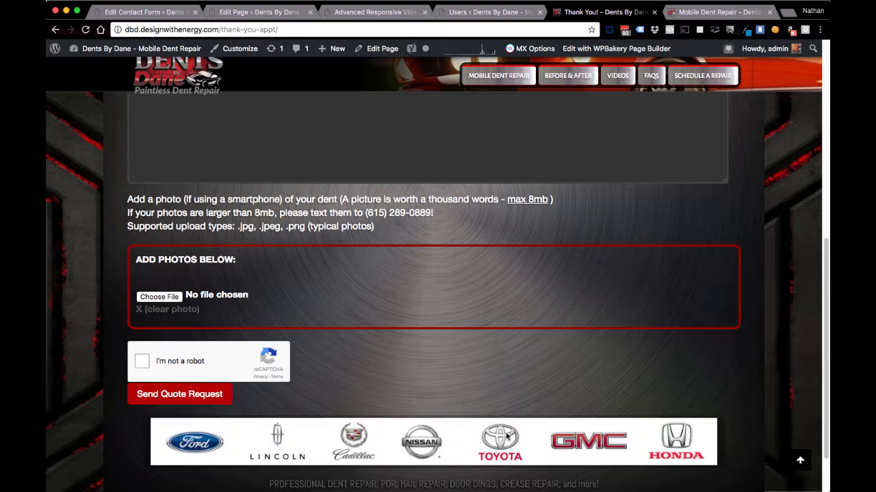
{"action": "scroll", "coordinate": [506, 435], "scroll_direction": "up", "scroll_amount": 15}
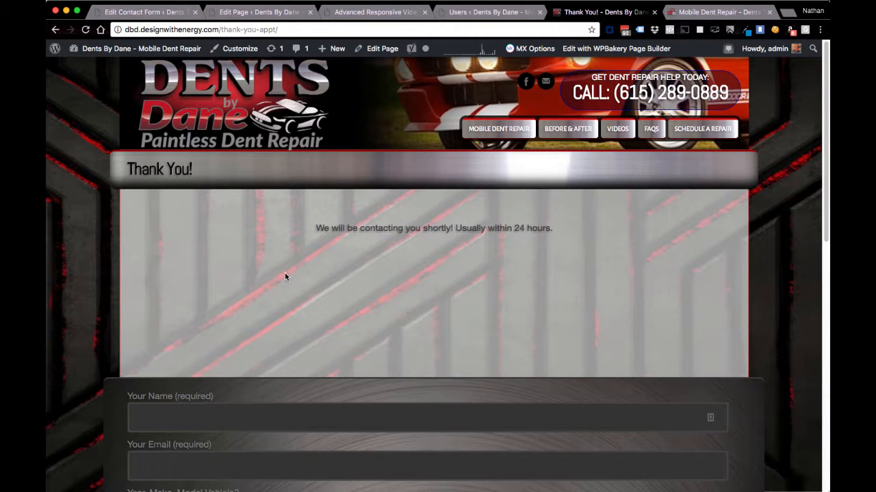
Open the Thank You page in the WPBakery editor, add a Text Block to the message column and clear its placeholder text.
{"action": "left_click", "coordinate": [615, 49]}
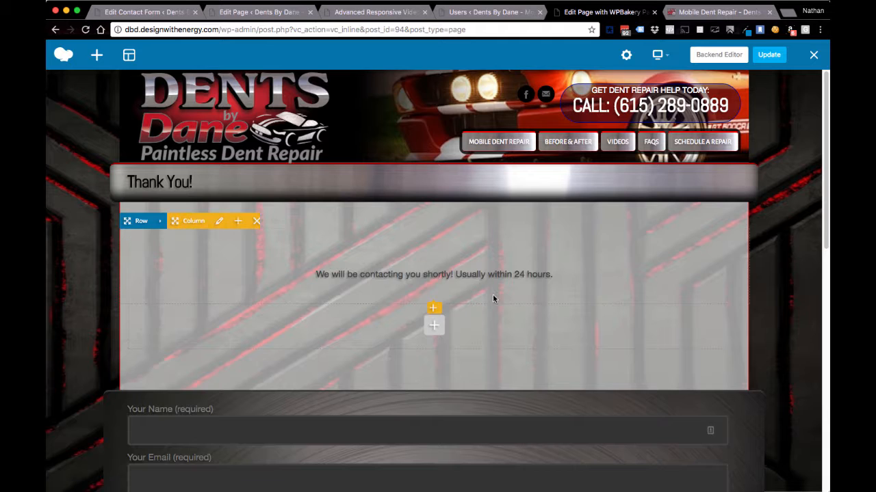
{"action": "left_click", "coordinate": [238, 223]}
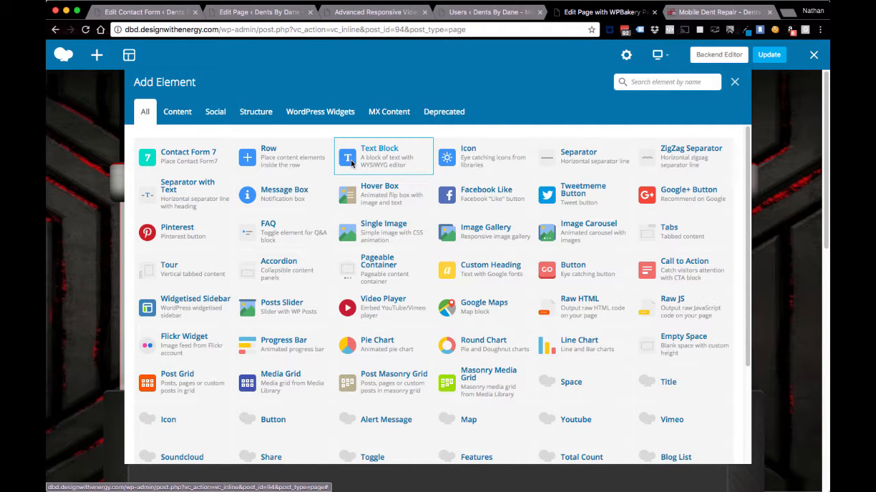
{"action": "left_click", "coordinate": [351, 162]}
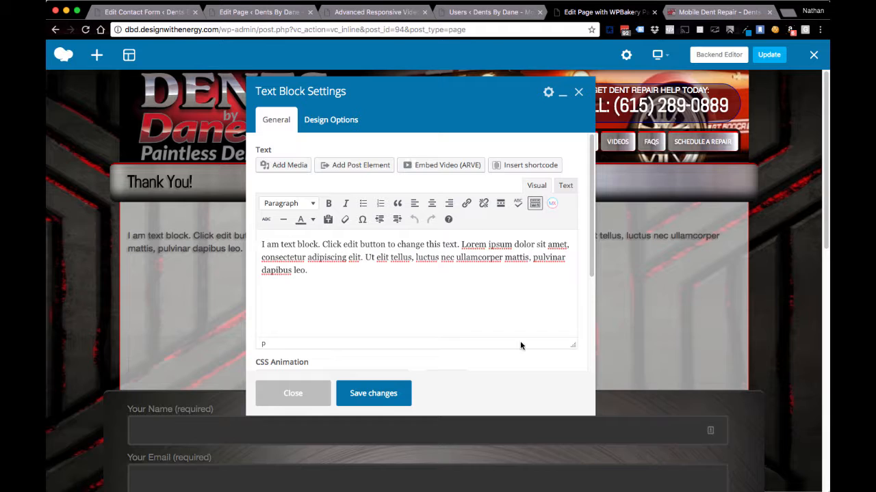
{"action": "left_click_drag", "start_coordinate": [321, 272], "coordinate": [250, 248]}
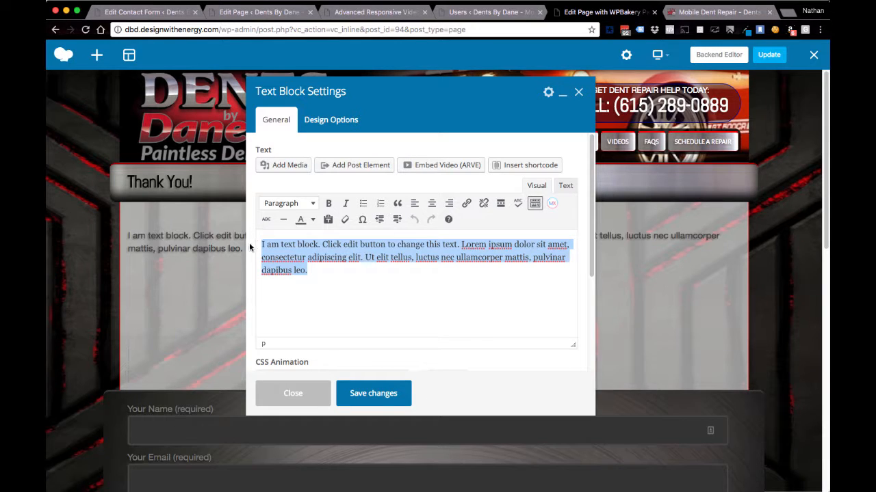
{"action": "key", "text": "BackSpace"}
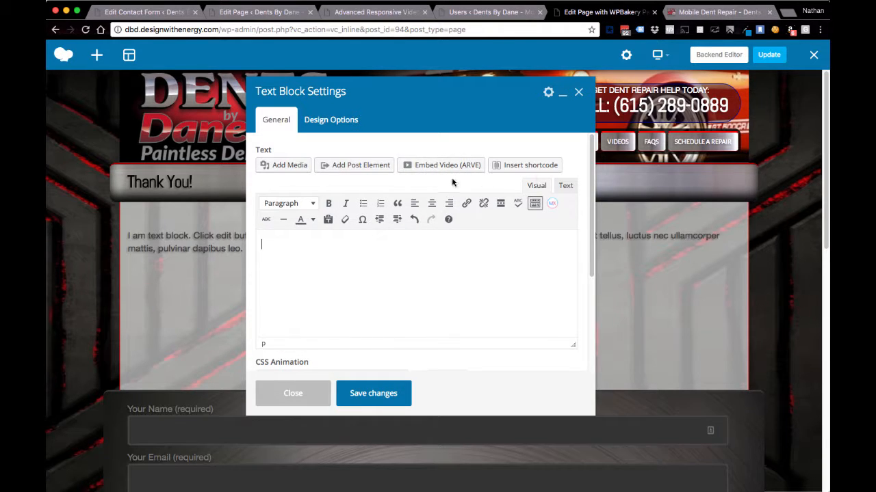
Upload Thank-you2.png from the DentsByDane.com folder to the media library and insert it into the text block.
{"action": "left_click", "coordinate": [310, 169]}
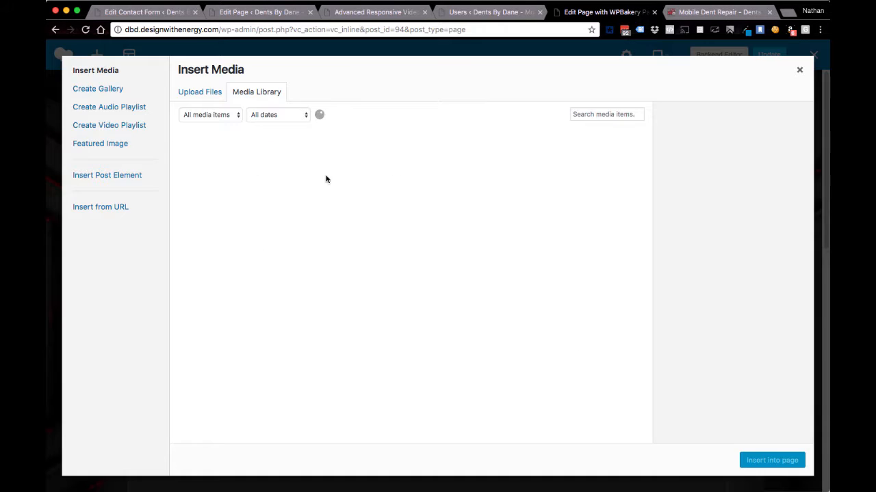
{"action": "left_click", "coordinate": [214, 97]}
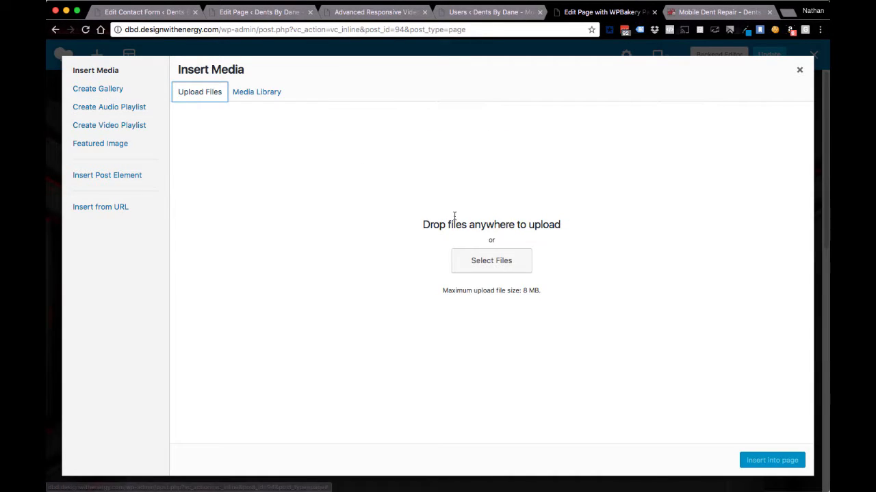
{"action": "left_click", "coordinate": [487, 267]}
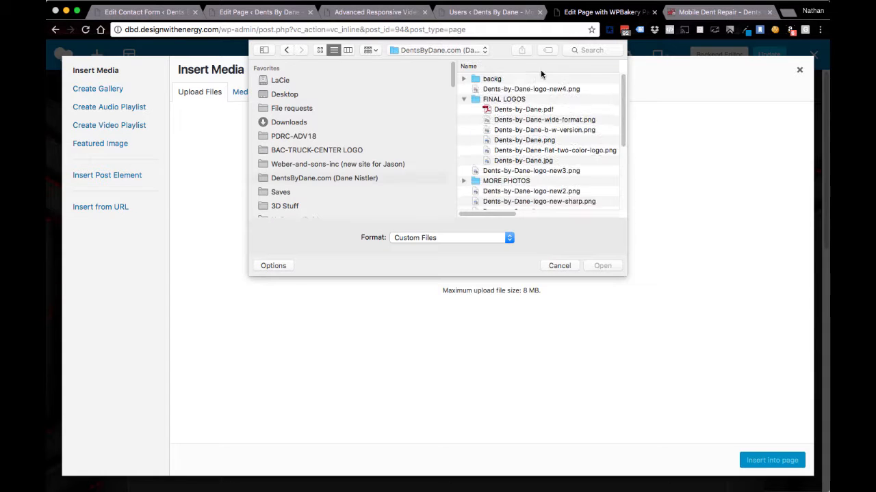
{"action": "left_click", "coordinate": [497, 80]}
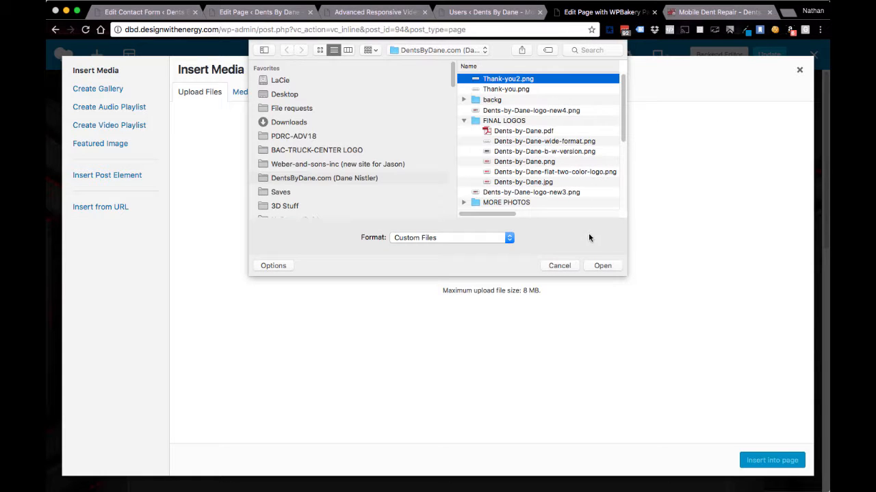
{"action": "left_click", "coordinate": [602, 266]}
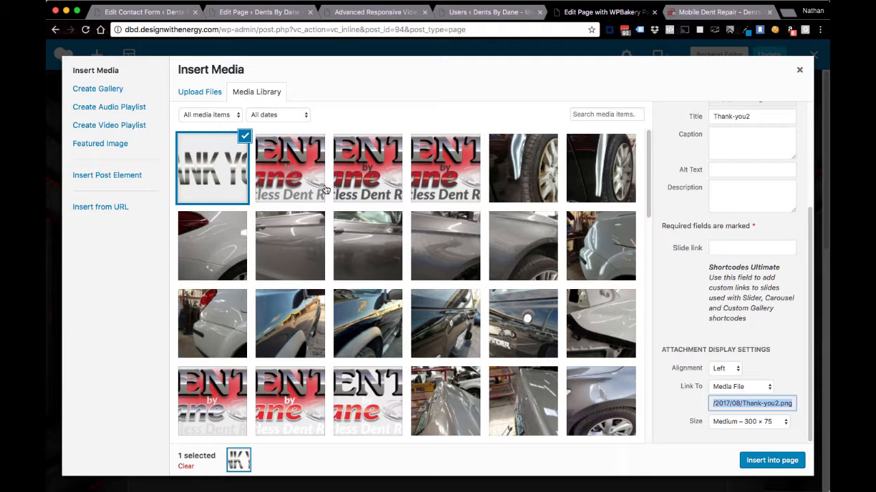
{"action": "left_click", "coordinate": [213, 172]}
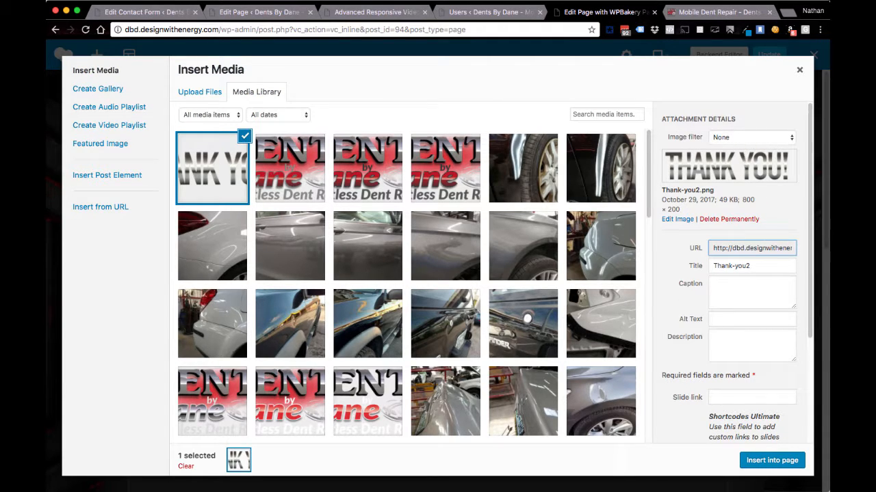
{"action": "left_click", "coordinate": [761, 462]}
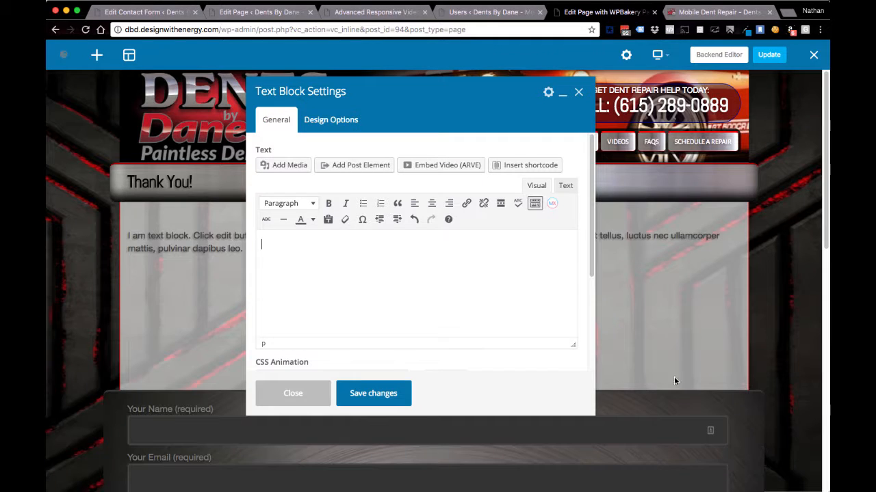
Set the inserted THANK YOU! image's display size to Full Size – 800 × 200.
{"action": "left_click", "coordinate": [318, 258]}
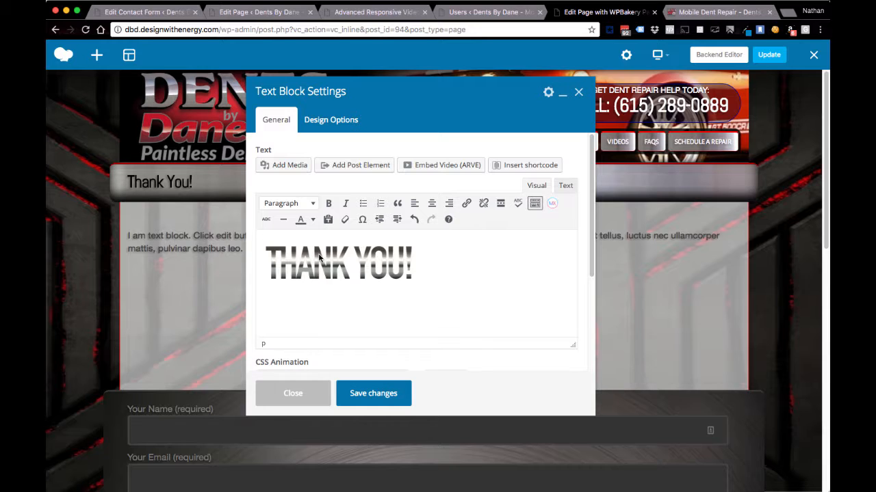
{"action": "left_click", "coordinate": [342, 268]}
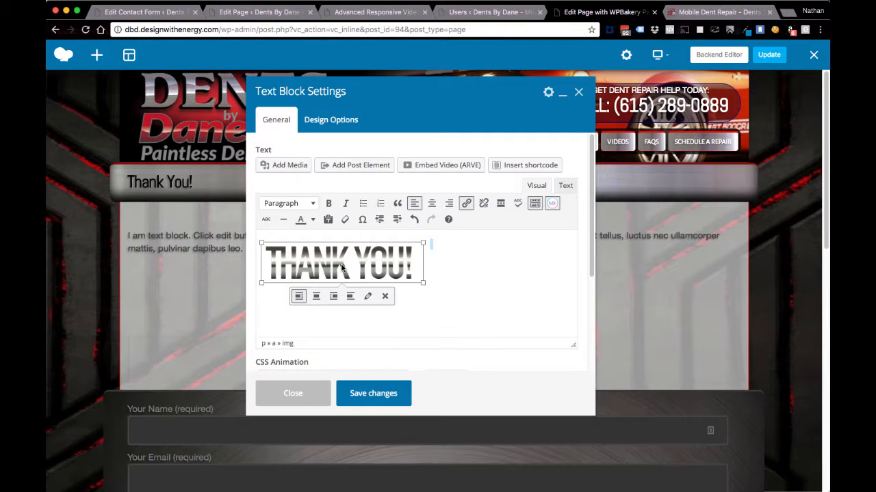
{"action": "left_click", "coordinate": [368, 298]}
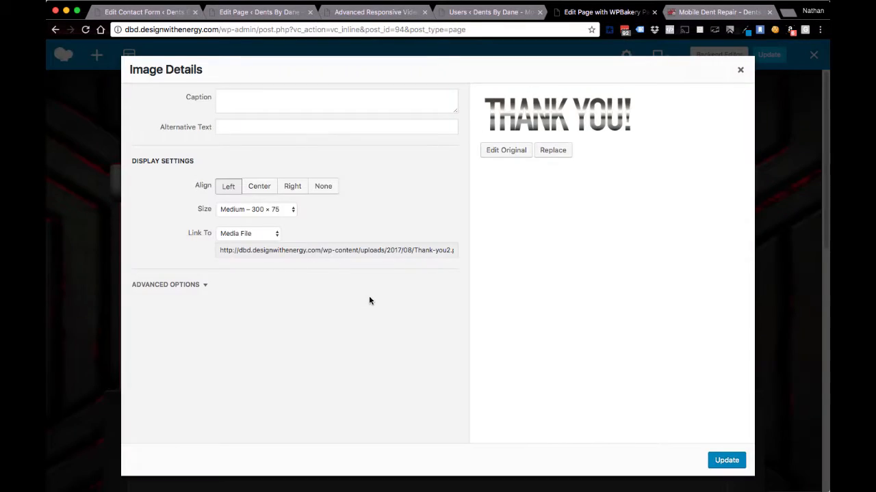
{"action": "left_click", "coordinate": [265, 212]}
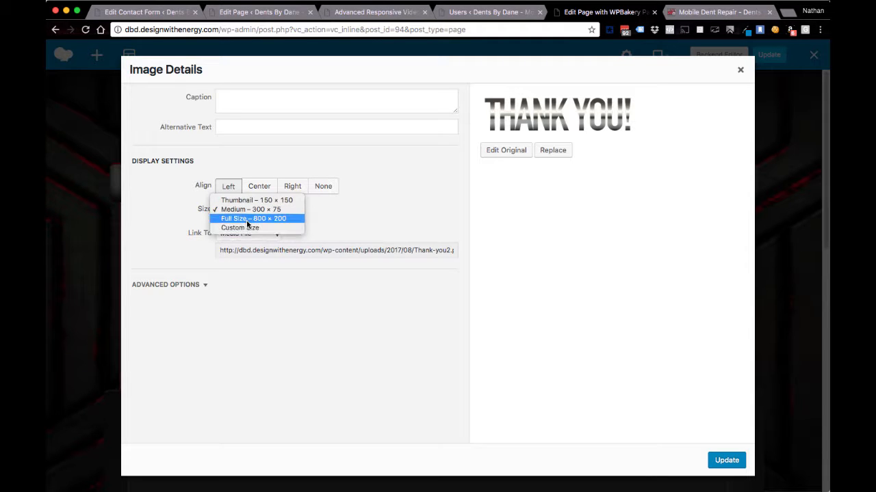
{"action": "left_click", "coordinate": [246, 219]}
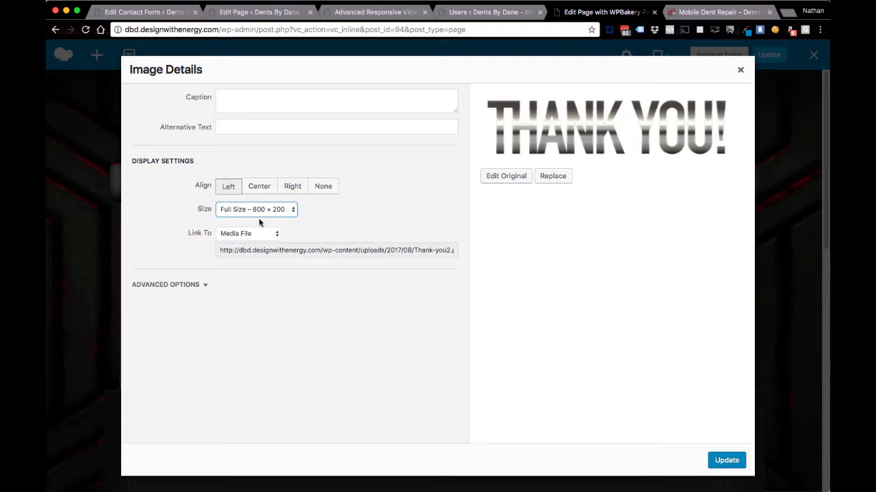
{"action": "left_click", "coordinate": [730, 463]}
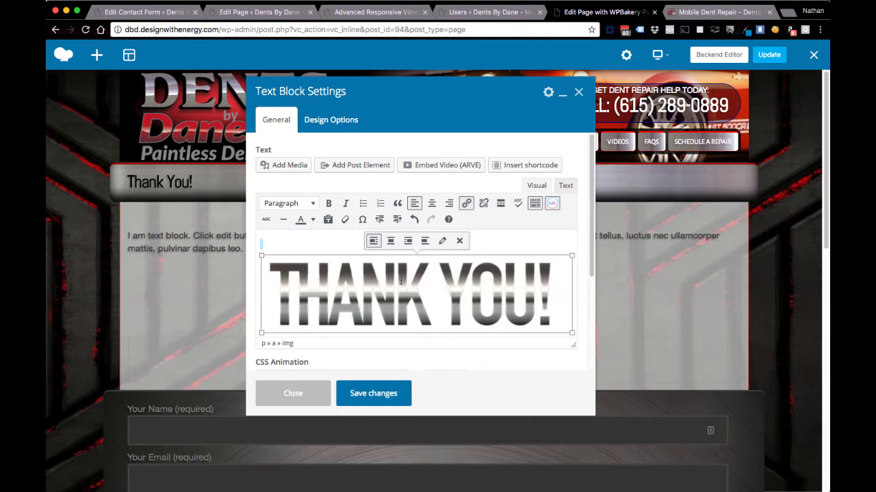
Center-align the THANK YOU! image with its link set to None, and save and close the text block settings.
{"action": "left_click", "coordinate": [442, 245]}
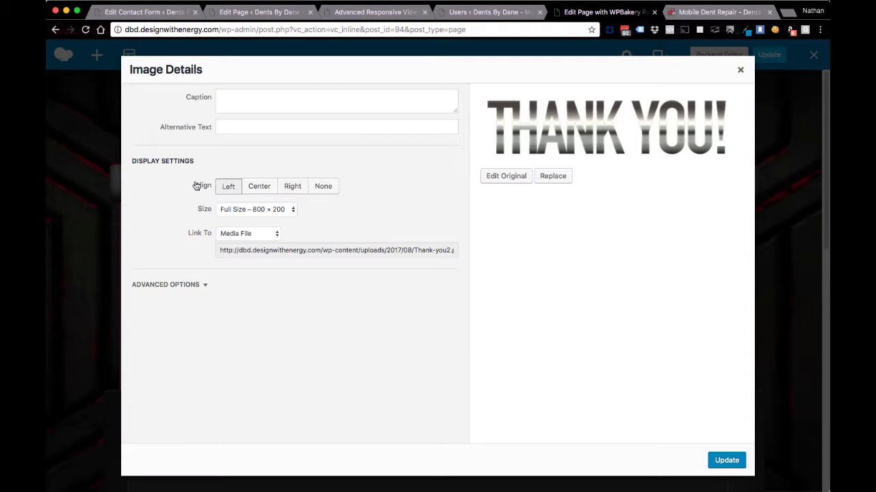
{"action": "left_click", "coordinate": [266, 186]}
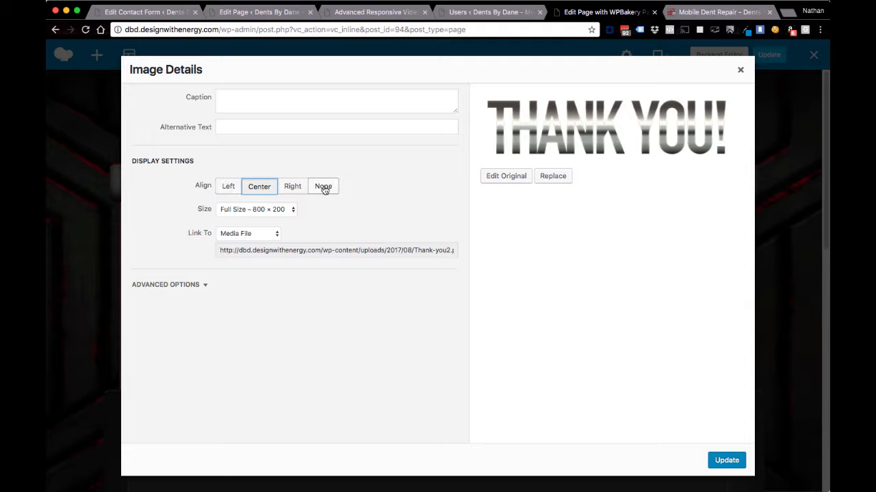
{"action": "left_click", "coordinate": [252, 211]}
{"action": "left_click", "coordinate": [248, 209]}
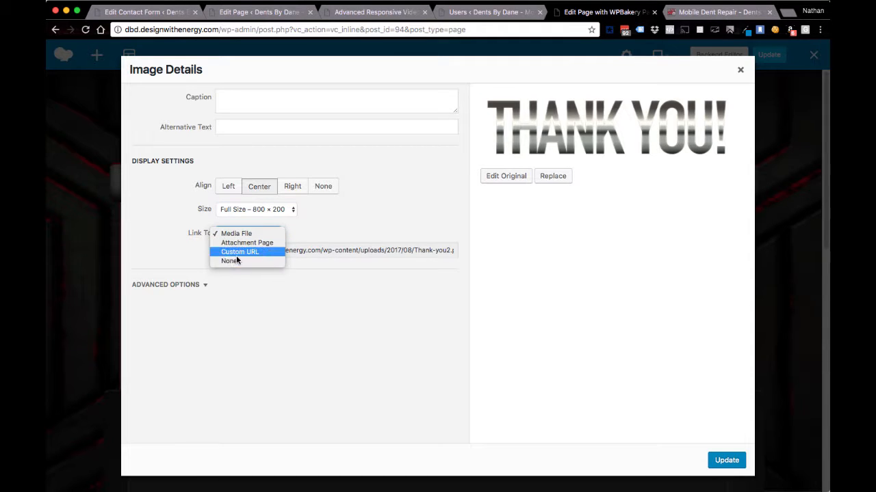
{"action": "left_click", "coordinate": [229, 261]}
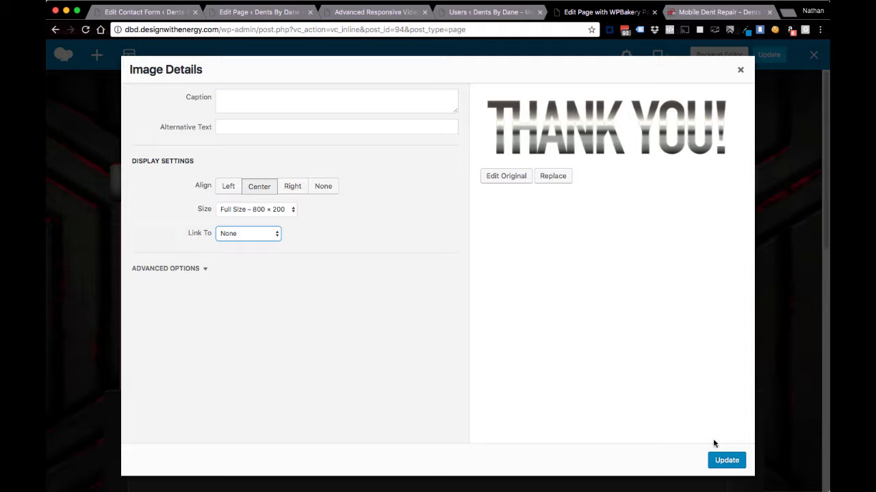
{"action": "left_click", "coordinate": [726, 460]}
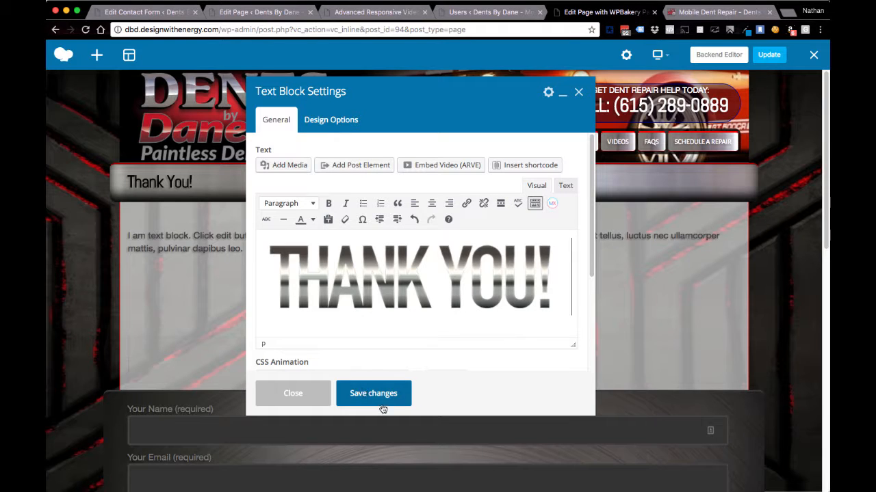
{"action": "left_click", "coordinate": [372, 399]}
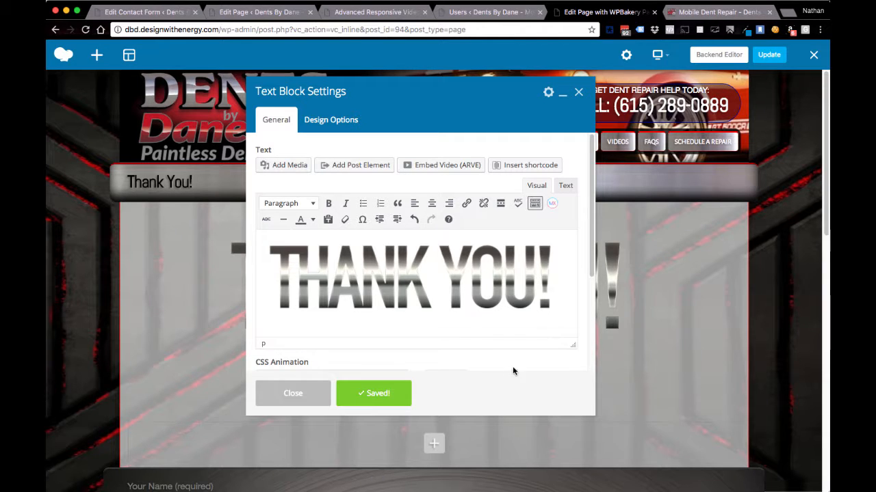
{"action": "left_click", "coordinate": [301, 398]}
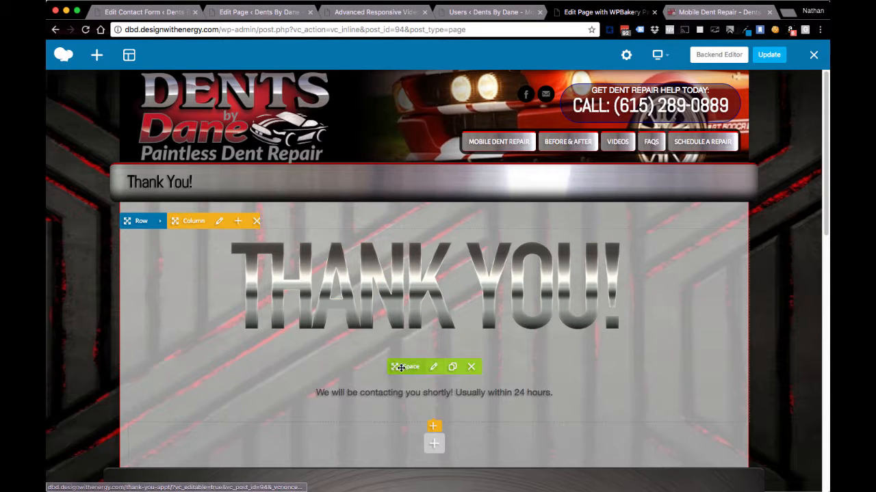
Move the Space element from below the THANK YOU! image to above it.
{"action": "mouse_move", "coordinate": [395, 366]}
{"action": "left_mouse_down"}
{"action": "mouse_move", "coordinate": [393, 401]}
{"action": "mouse_move", "coordinate": [399, 335]}
{"action": "mouse_move", "coordinate": [397, 404]}
{"action": "mouse_move", "coordinate": [395, 319]}
{"action": "mouse_move", "coordinate": [397, 387]}
{"action": "left_mouse_up"}
{"action": "mouse_move", "coordinate": [397, 406]}
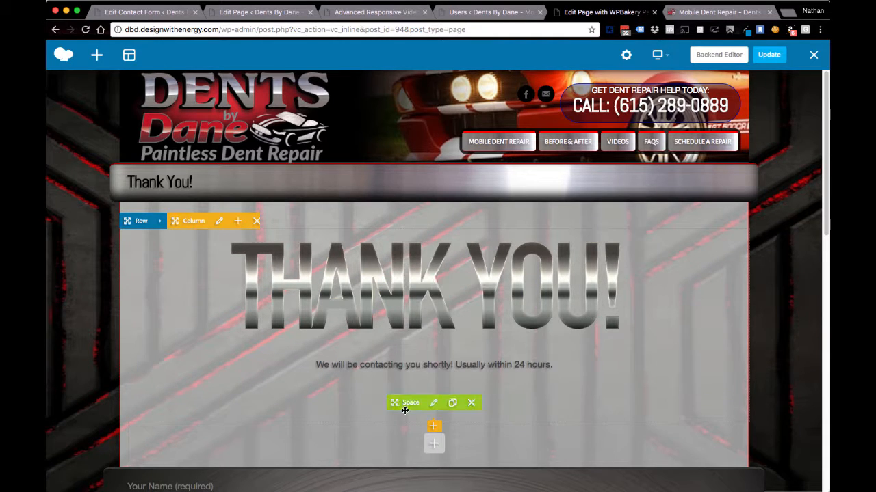
{"action": "left_click_drag", "start_coordinate": [394, 402], "coordinate": [391, 269]}
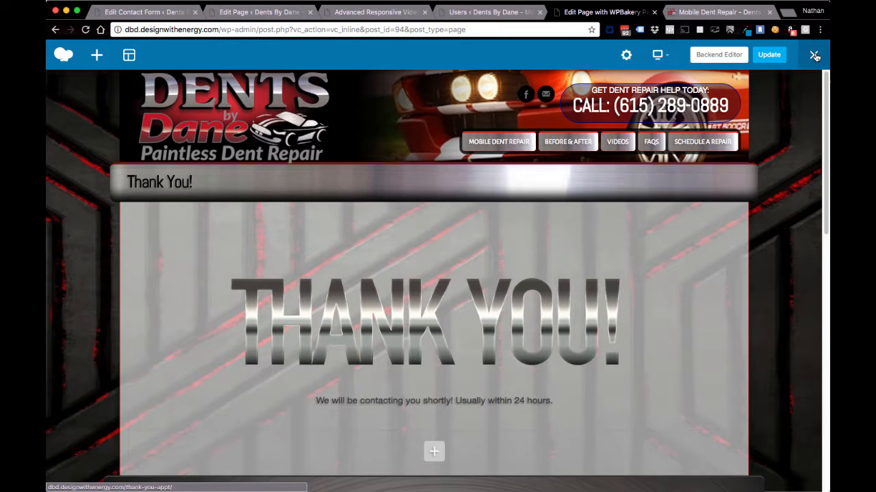
Update the Thank You page and exit the page editor to the live page.
{"action": "left_click", "coordinate": [764, 58]}
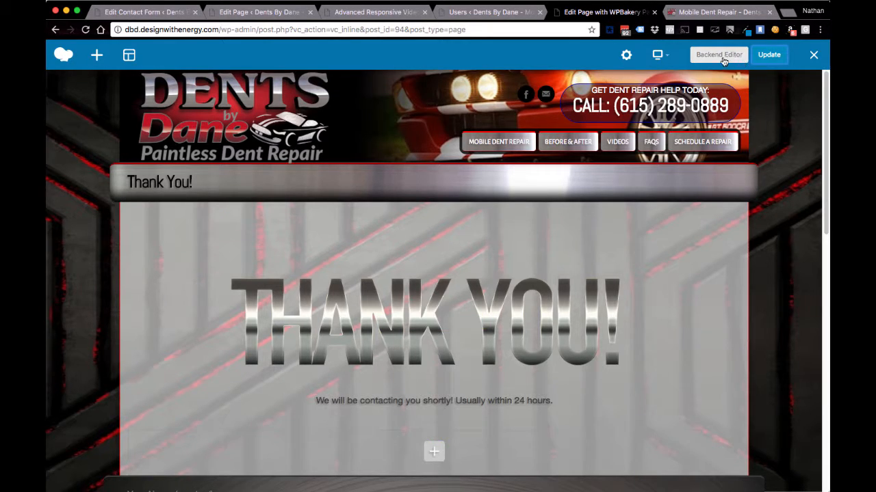
{"action": "left_click", "coordinate": [814, 57]}
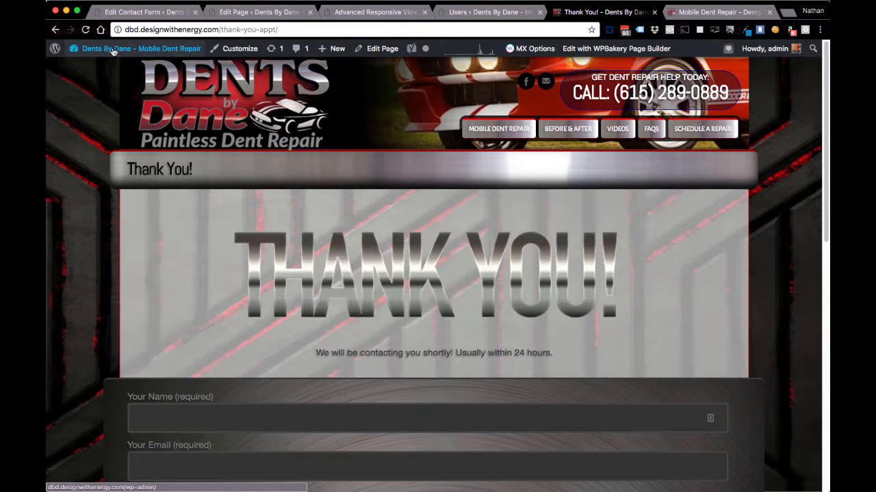
{"action": "mouse_move", "coordinate": [94, 48]}
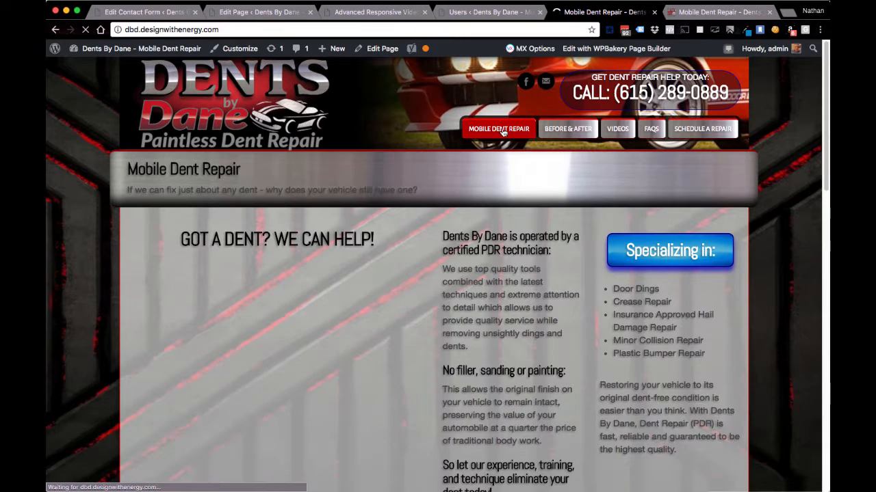
Review the live Mobile Dent Repair page's slideshow, service text columns and call-to-action buttons for needed corrections.
{"action": "scroll", "coordinate": [320, 273], "scroll_direction": "down", "scroll_amount": 5}
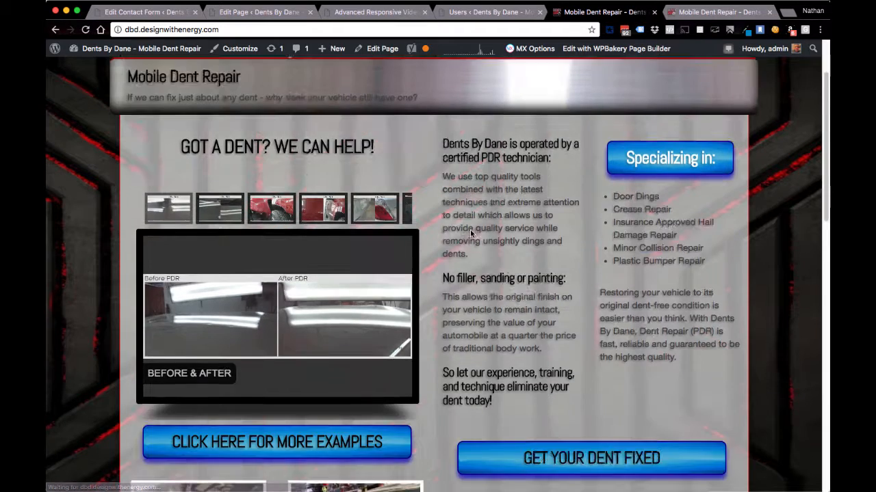
{"action": "scroll", "coordinate": [320, 274], "scroll_direction": "up", "scroll_amount": 2}
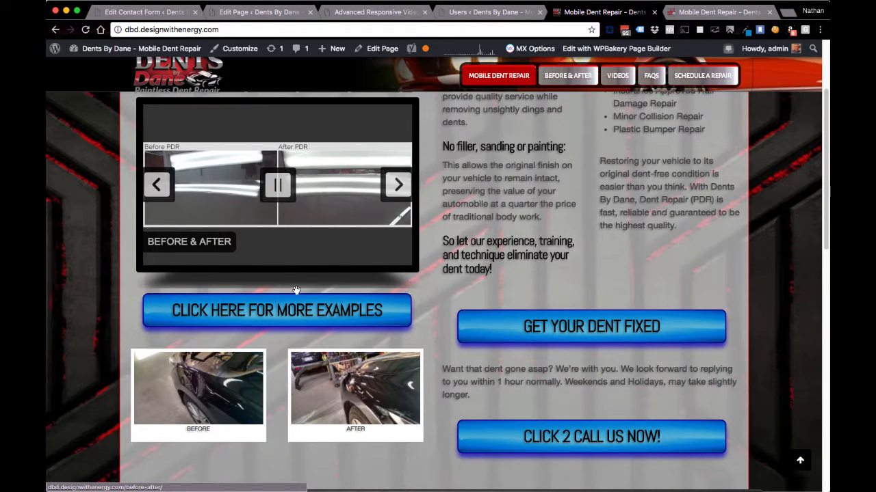
{"action": "scroll", "coordinate": [353, 277], "scroll_direction": "up", "scroll_amount": 1}
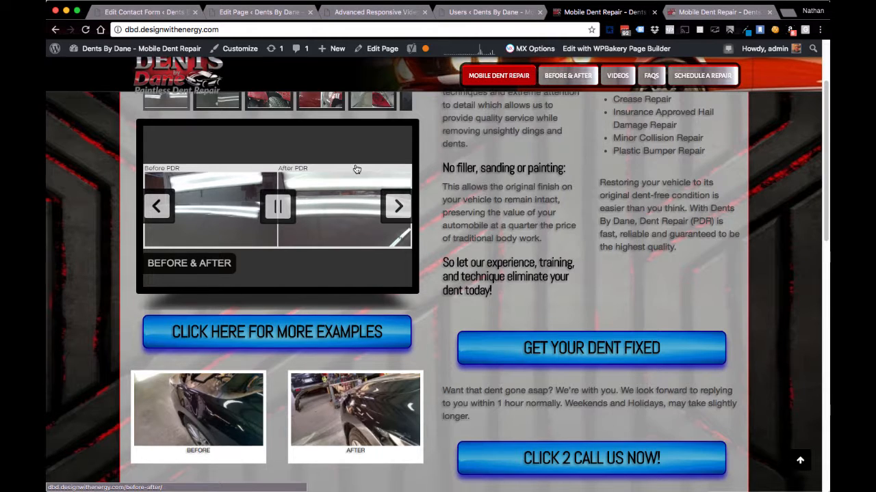
{"action": "scroll", "coordinate": [356, 169], "scroll_direction": "up", "scroll_amount": 2}
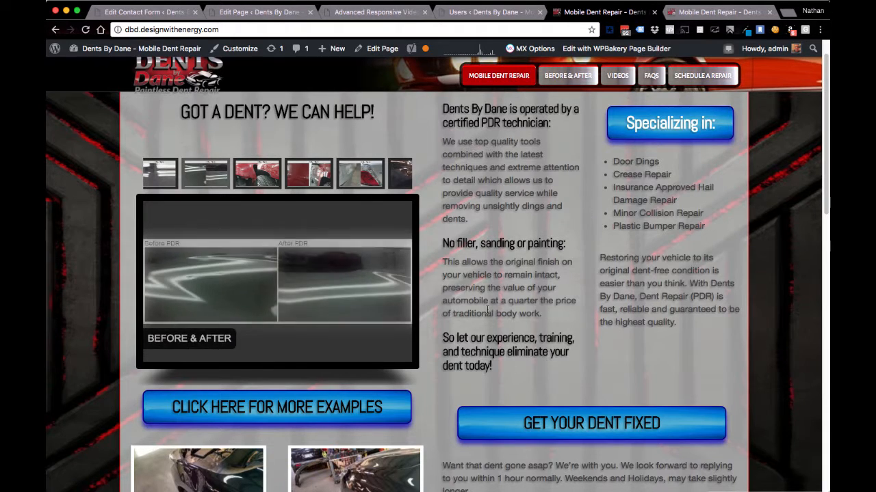
{"action": "scroll", "coordinate": [488, 408], "scroll_direction": "down", "scroll_amount": 2}
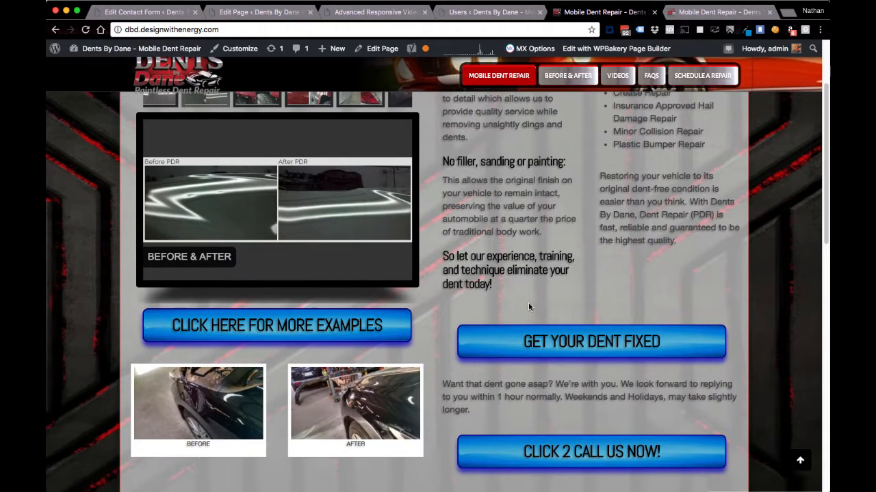
{"action": "scroll", "coordinate": [528, 306], "scroll_direction": "up", "scroll_amount": 2}
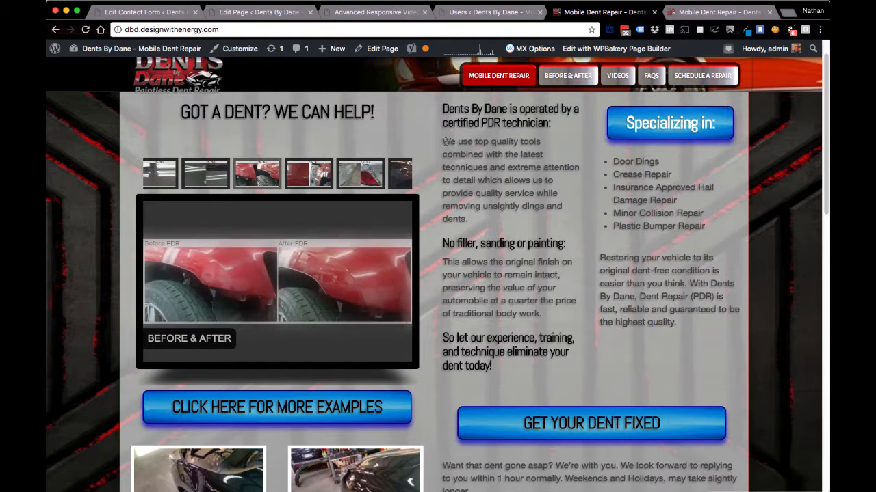
{"action": "left_click_drag", "start_coordinate": [445, 142], "coordinate": [512, 219]}
{"action": "left_click", "coordinate": [514, 235]}
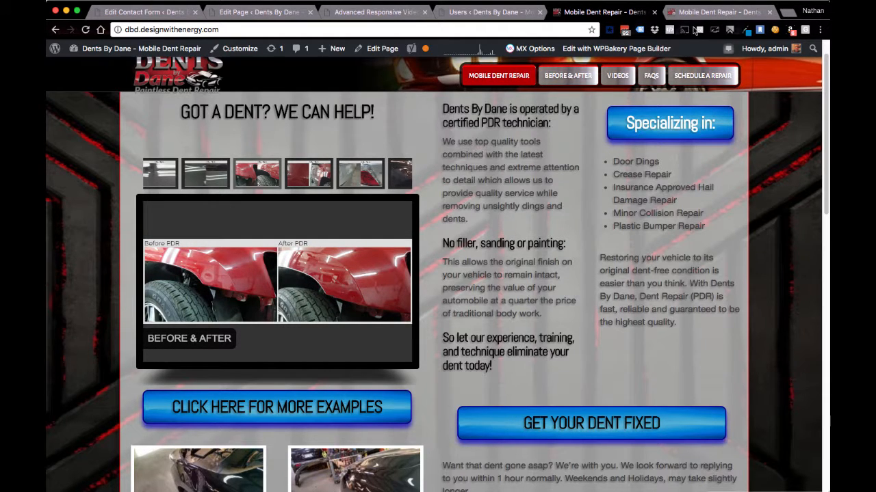
{"action": "scroll", "coordinate": [620, 53], "scroll_direction": "up", "scroll_amount": 3}
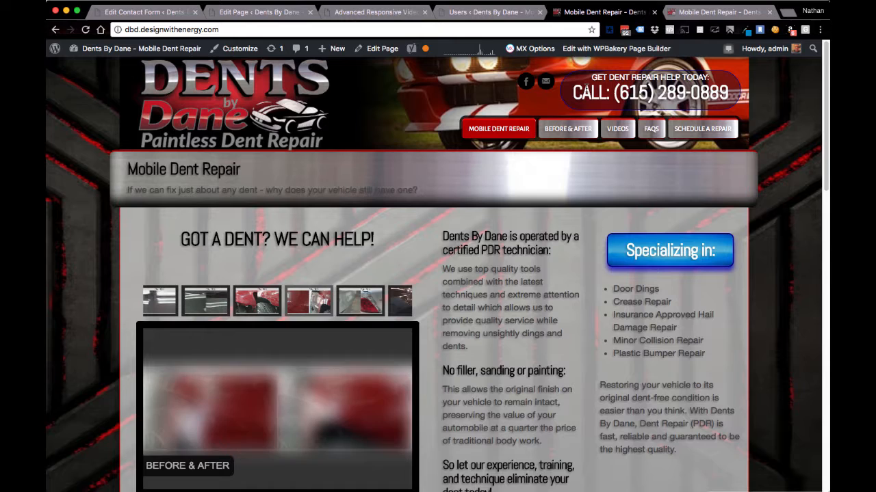
Open the Mobile Dent Repair page in WPBakery Page Builder and open the settings of the certified PDR technician text block.
{"action": "left_click", "coordinate": [614, 52]}
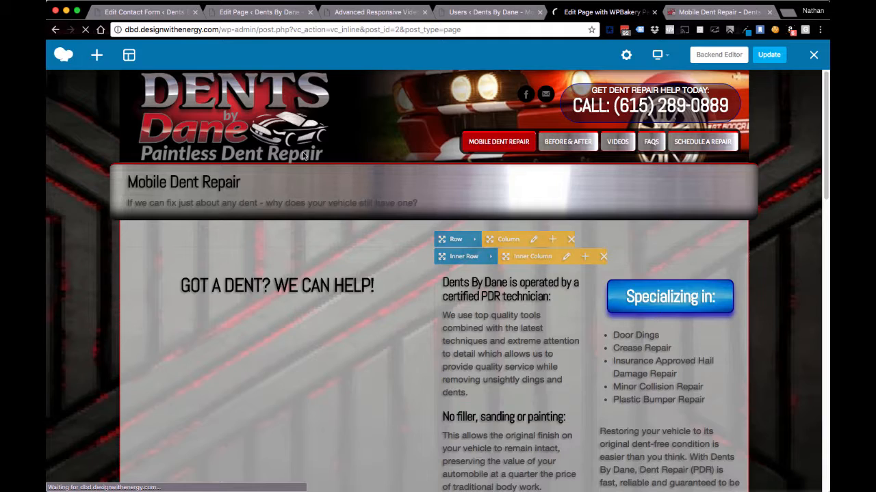
{"action": "scroll", "coordinate": [524, 288], "scroll_direction": "down", "scroll_amount": 3}
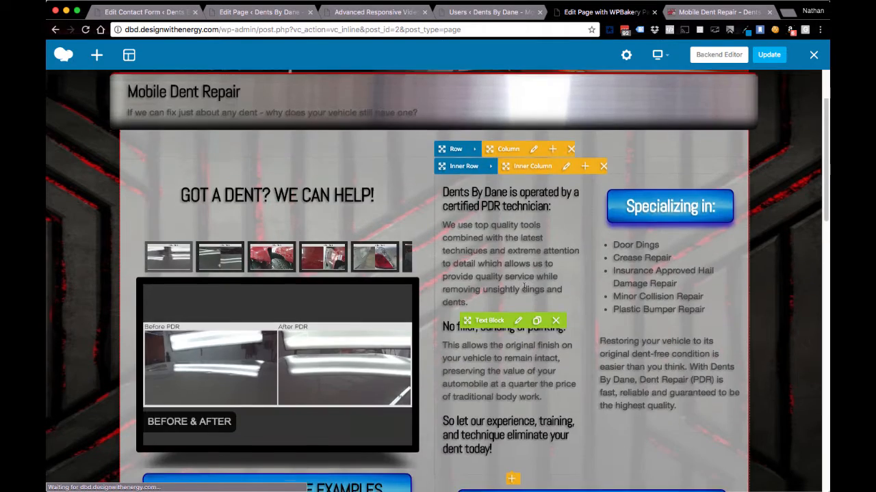
{"action": "scroll", "coordinate": [524, 288], "scroll_direction": "down", "scroll_amount": 5}
{"action": "scroll", "coordinate": [497, 270], "scroll_direction": "up", "scroll_amount": 1}
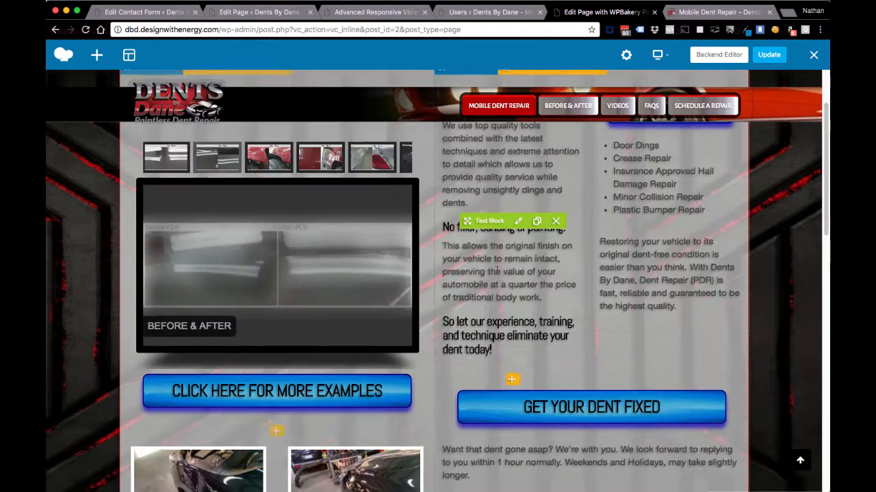
{"action": "scroll", "coordinate": [497, 270], "scroll_direction": "up", "scroll_amount": 2}
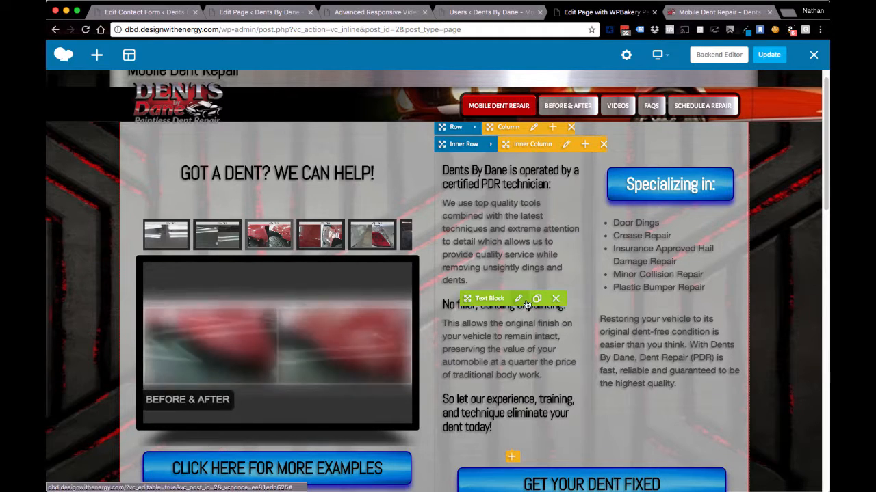
{"action": "left_click", "coordinate": [520, 299]}
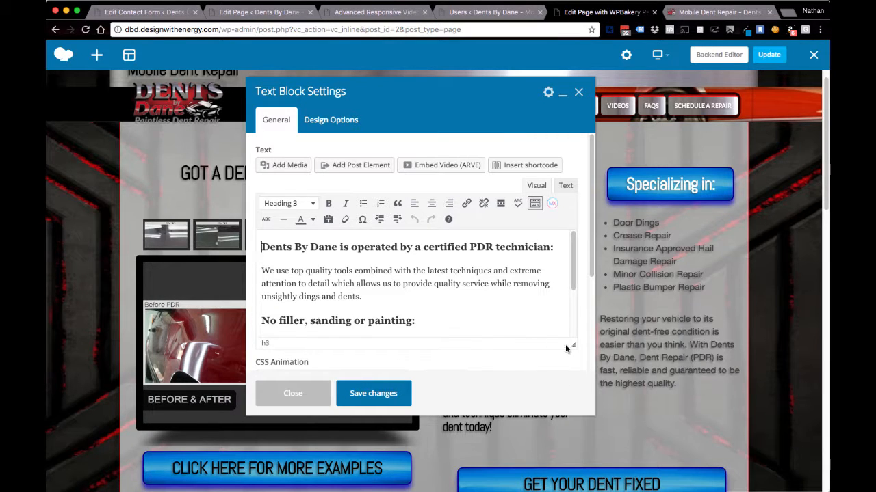
Enlarge the Text Block Settings window and its text editing area, and reposition the window so all the text is readable.
{"action": "left_click_drag", "start_coordinate": [595, 415], "coordinate": [712, 457]}
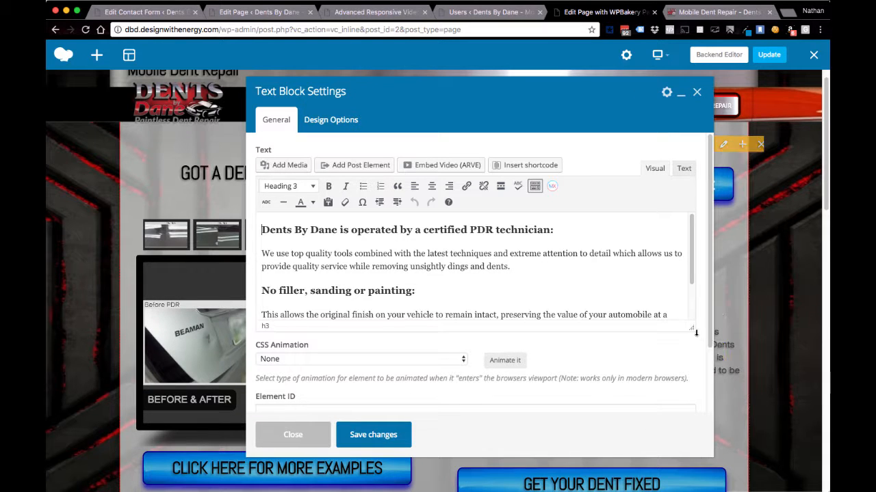
{"action": "left_click_drag", "start_coordinate": [692, 330], "coordinate": [691, 372]}
{"action": "left_click_drag", "start_coordinate": [409, 95], "coordinate": [361, 120]}
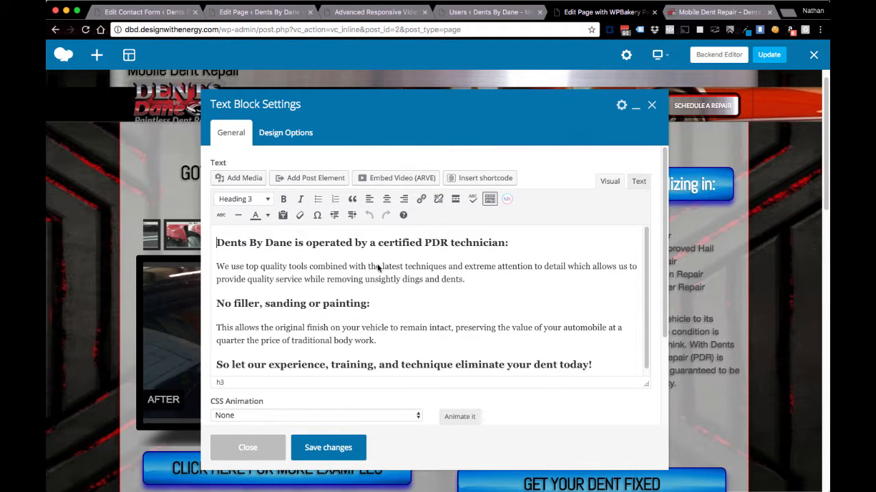
Change "By" to lowercase "by" in the "Dents By Dane is operated by" heading, and save and close the text block settings.
{"action": "double_click", "coordinate": [256, 244]}
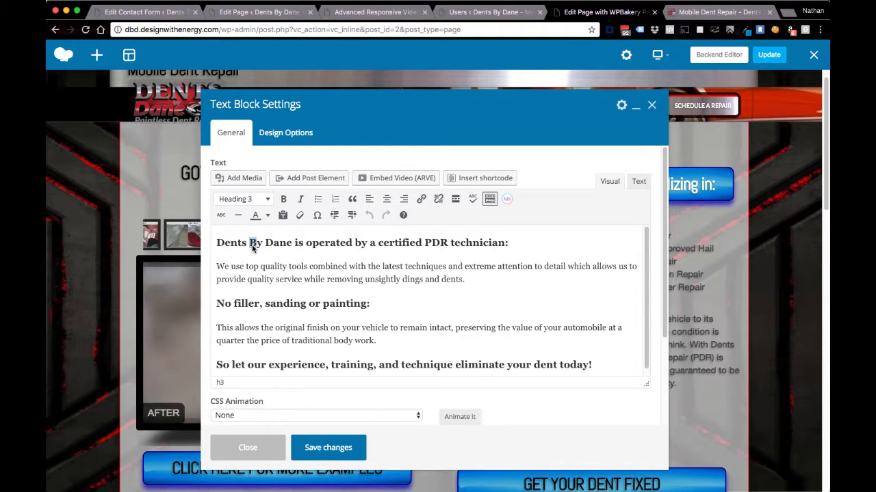
{"action": "type", "text": "by"}
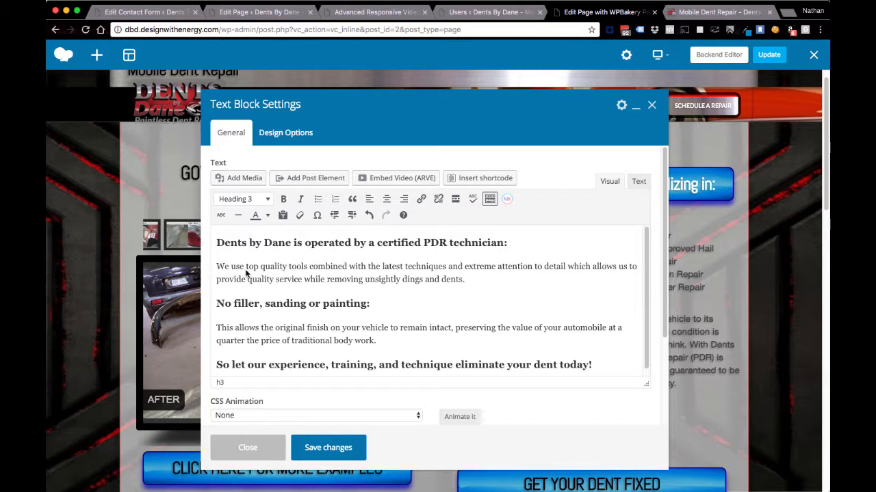
{"action": "left_click", "coordinate": [317, 454]}
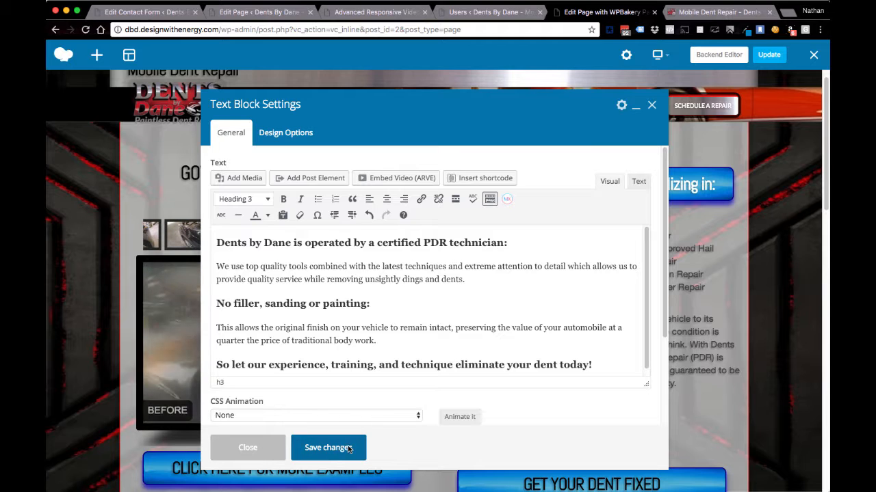
{"action": "left_click", "coordinate": [248, 447]}
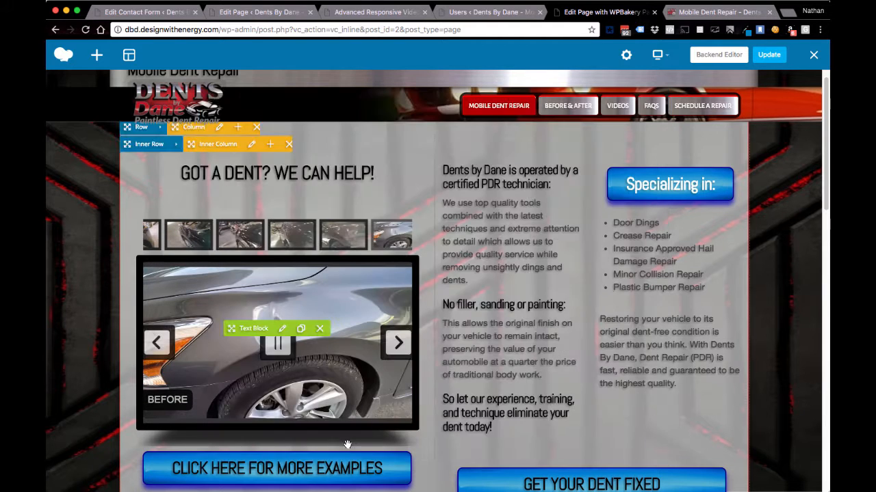
Update the Mobile Dent Repair page and exit the page editor to the live page.
{"action": "left_click", "coordinate": [771, 56]}
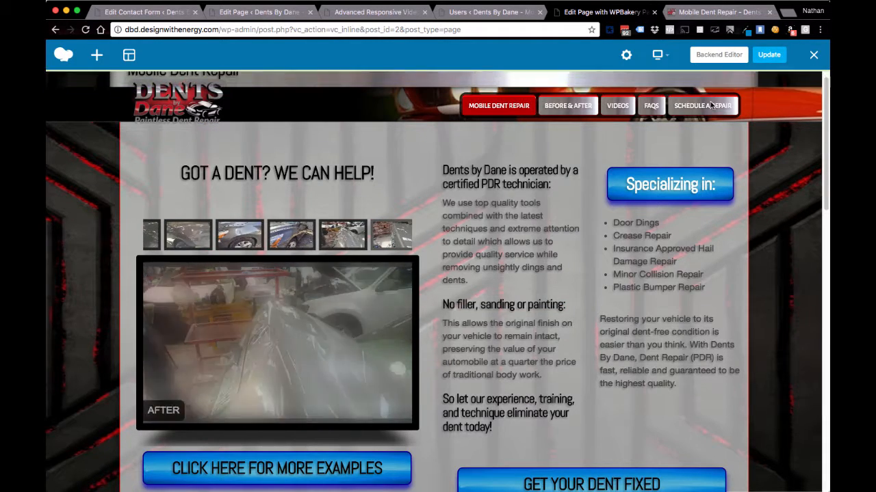
{"action": "left_click", "coordinate": [814, 58]}
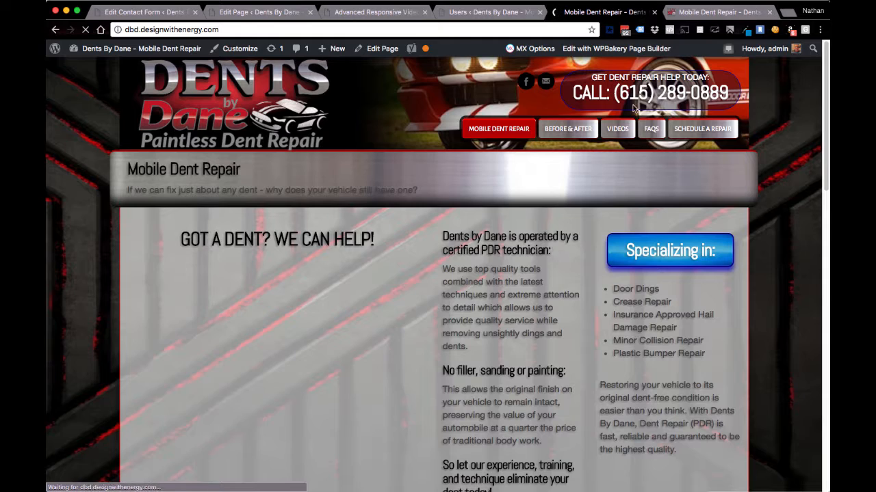
Review the live Mobile Dent Repair page down to its quote form, and the photo gallery layout on the Before & After page.
{"action": "scroll", "coordinate": [634, 168], "scroll_direction": "down", "scroll_amount": 6}
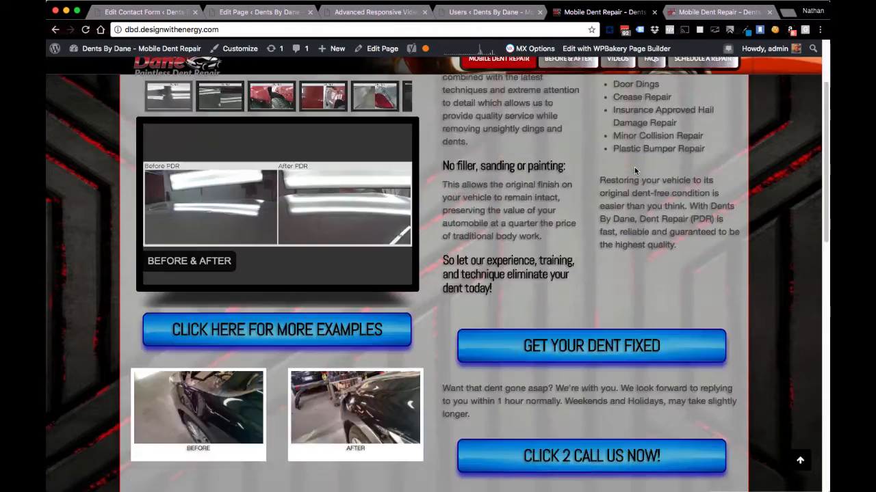
{"action": "scroll", "coordinate": [458, 265], "scroll_direction": "down", "scroll_amount": 5}
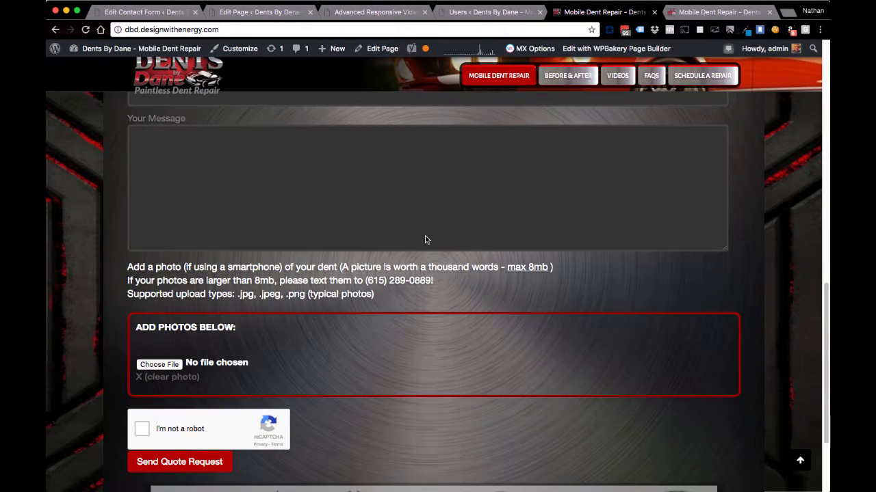
{"action": "scroll", "coordinate": [426, 240], "scroll_direction": "up", "scroll_amount": 5}
{"action": "scroll", "coordinate": [427, 239], "scroll_direction": "up", "scroll_amount": 5}
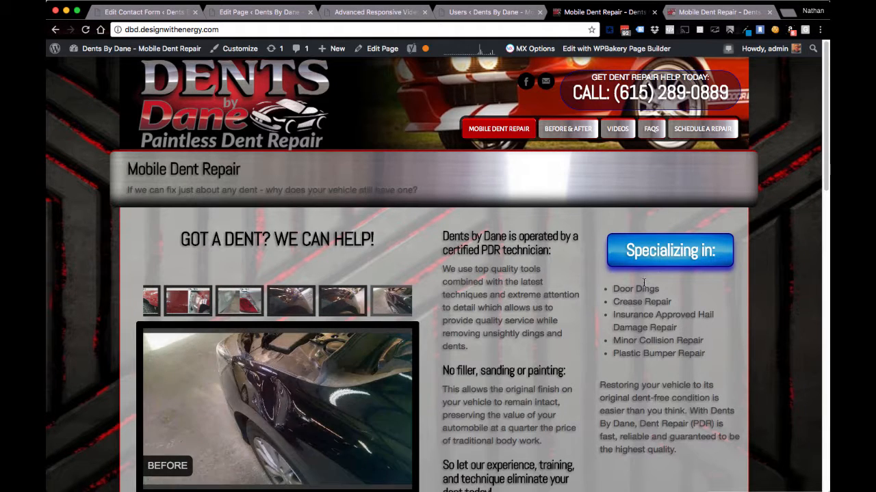
{"action": "scroll", "coordinate": [503, 244], "scroll_direction": "down", "scroll_amount": 2}
{"action": "scroll", "coordinate": [501, 242], "scroll_direction": "up", "scroll_amount": 2}
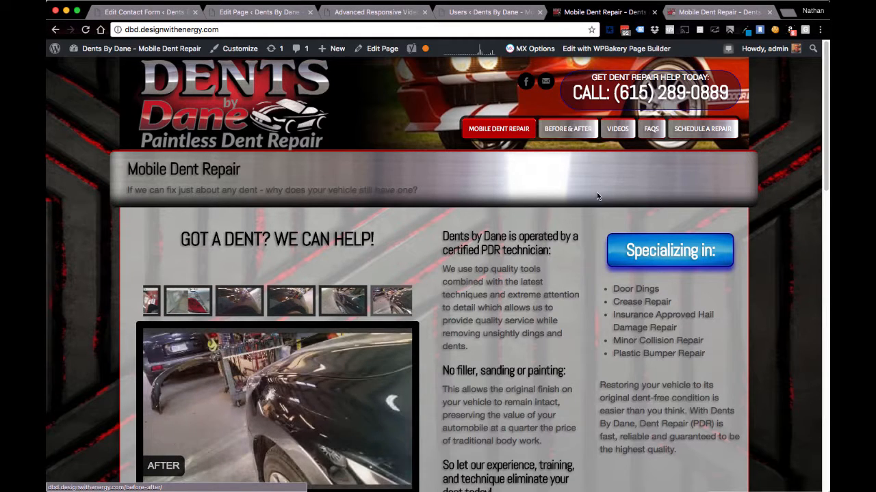
{"action": "left_click", "coordinate": [568, 130]}
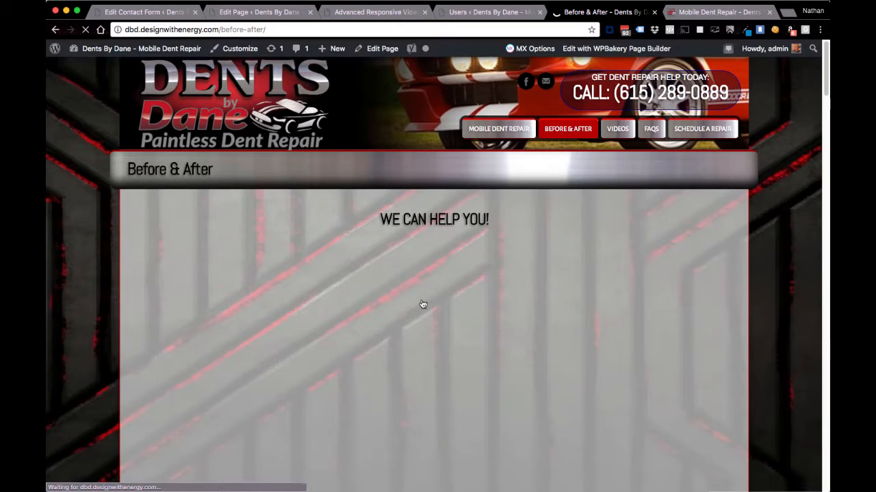
{"action": "scroll", "coordinate": [425, 339], "scroll_direction": "down", "scroll_amount": 5}
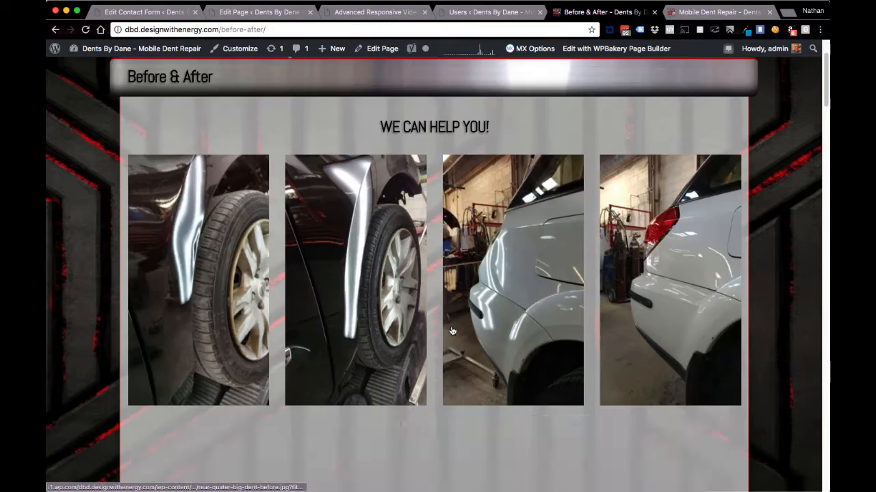
{"action": "scroll", "coordinate": [449, 333], "scroll_direction": "down", "scroll_amount": 2}
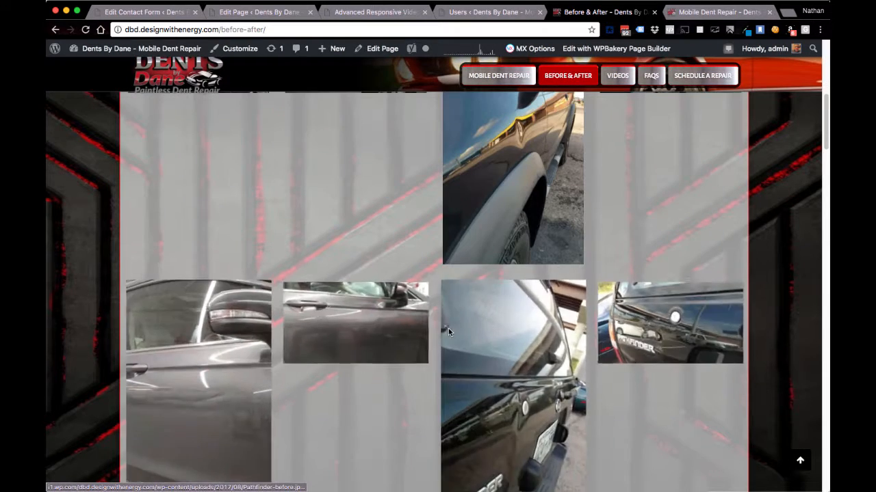
{"action": "scroll", "coordinate": [536, 316], "scroll_direction": "up", "scroll_amount": 1}
{"action": "scroll", "coordinate": [536, 315], "scroll_direction": "up", "scroll_amount": 2}
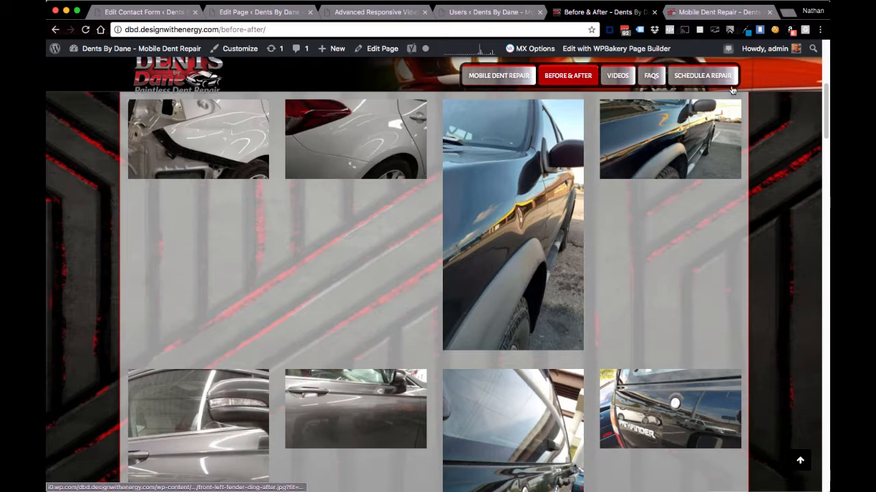
Open the Before & After page in the WPBakery front-end editor and examine the gallery's rows, columns and single images down to the quote form.
{"action": "left_click", "coordinate": [615, 48]}
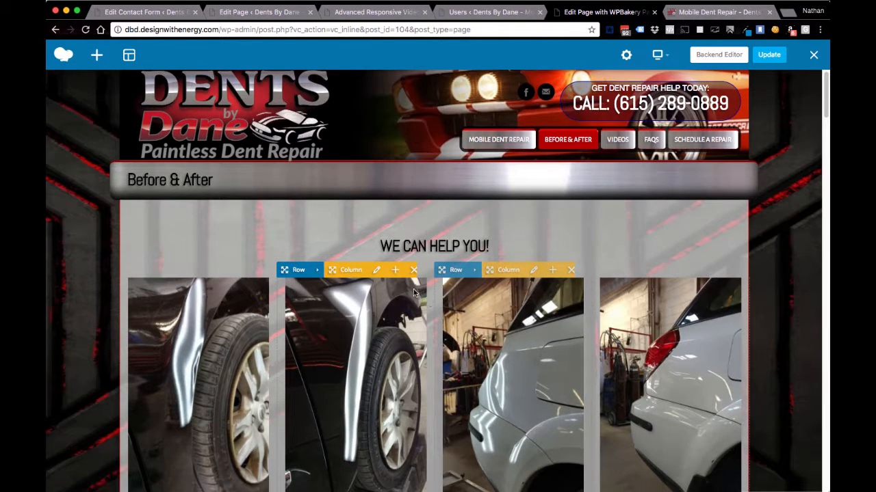
{"action": "scroll", "coordinate": [616, 369], "scroll_direction": "down", "scroll_amount": 2}
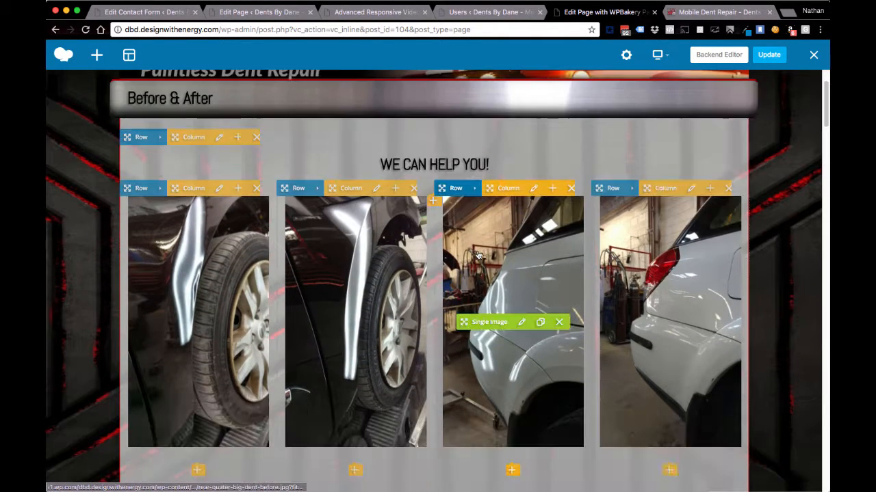
{"action": "scroll", "coordinate": [492, 369], "scroll_direction": "down", "scroll_amount": 5}
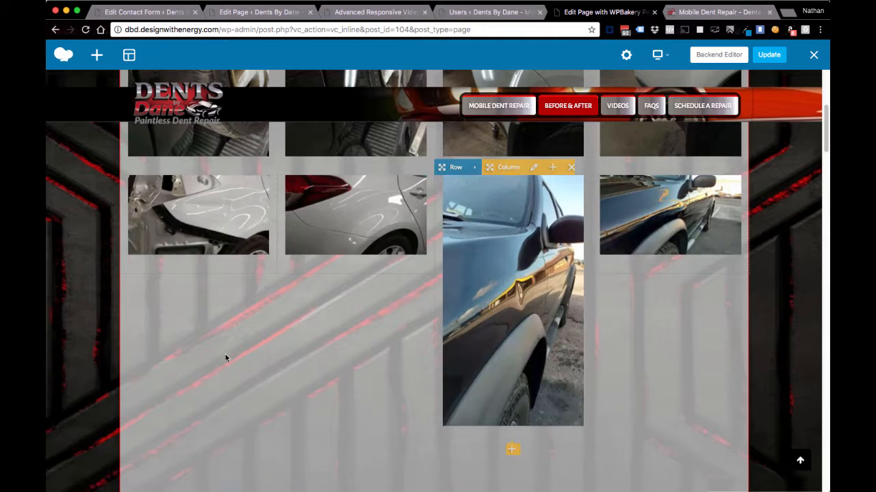
{"action": "scroll", "coordinate": [352, 360], "scroll_direction": "down", "scroll_amount": 4}
{"action": "scroll", "coordinate": [353, 359], "scroll_direction": "down", "scroll_amount": 5}
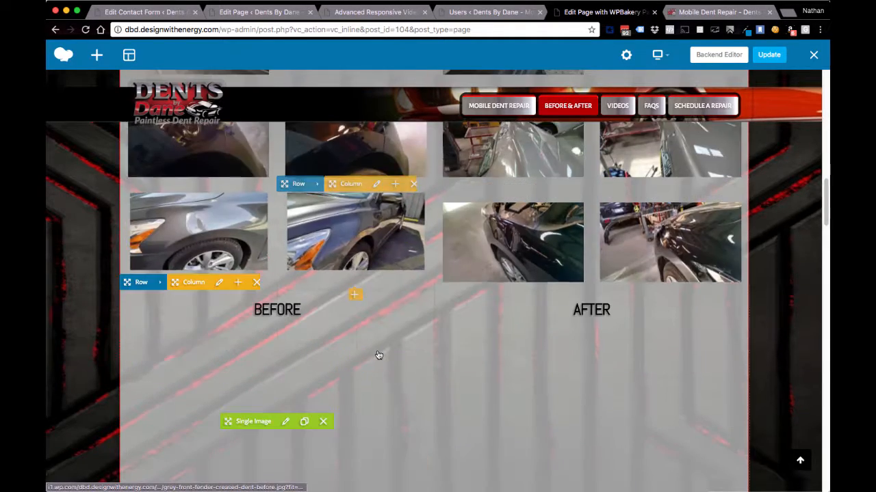
{"action": "scroll", "coordinate": [411, 353], "scroll_direction": "down", "scroll_amount": 2}
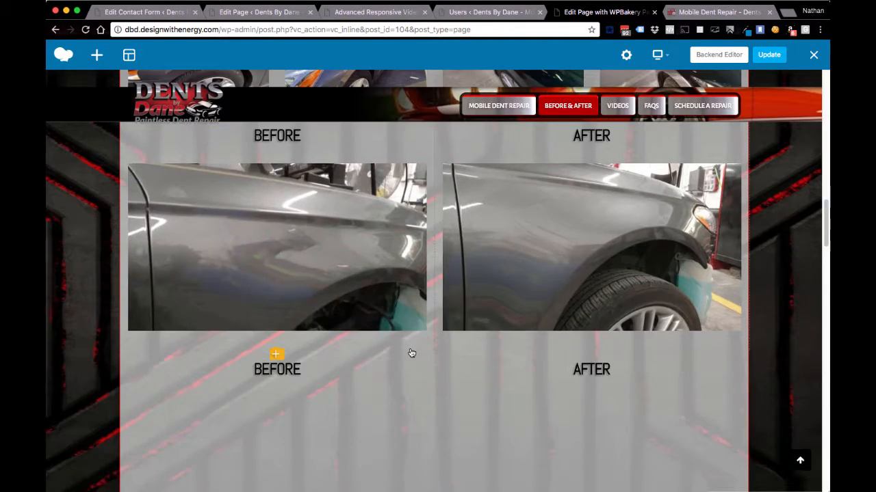
{"action": "scroll", "coordinate": [406, 280], "scroll_direction": "up", "scroll_amount": 1}
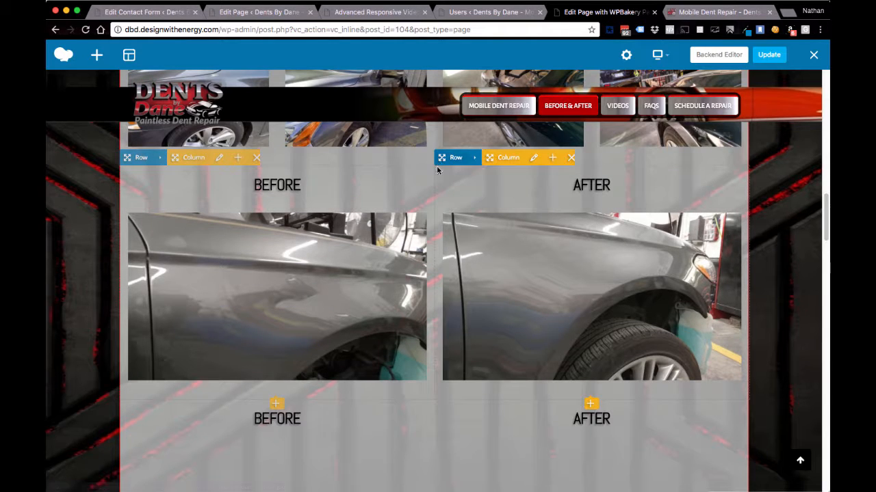
{"action": "scroll", "coordinate": [432, 288], "scroll_direction": "up", "scroll_amount": 4}
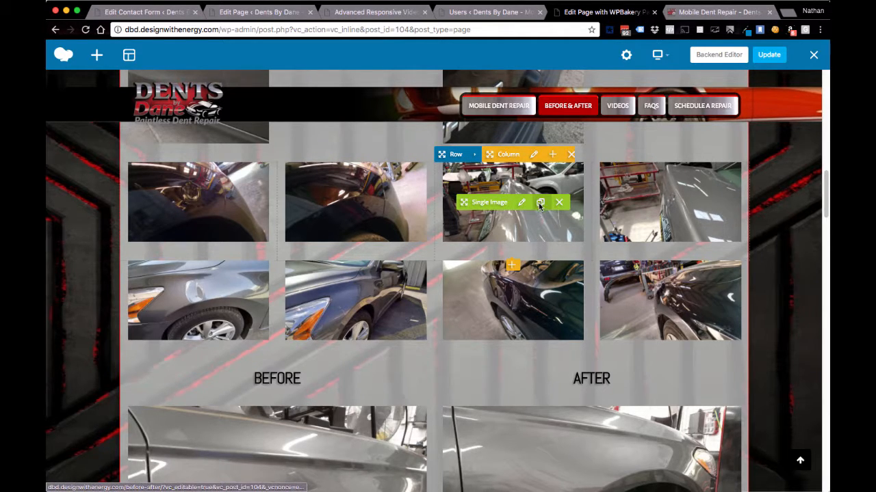
{"action": "scroll", "coordinate": [616, 225], "scroll_direction": "up", "scroll_amount": 2}
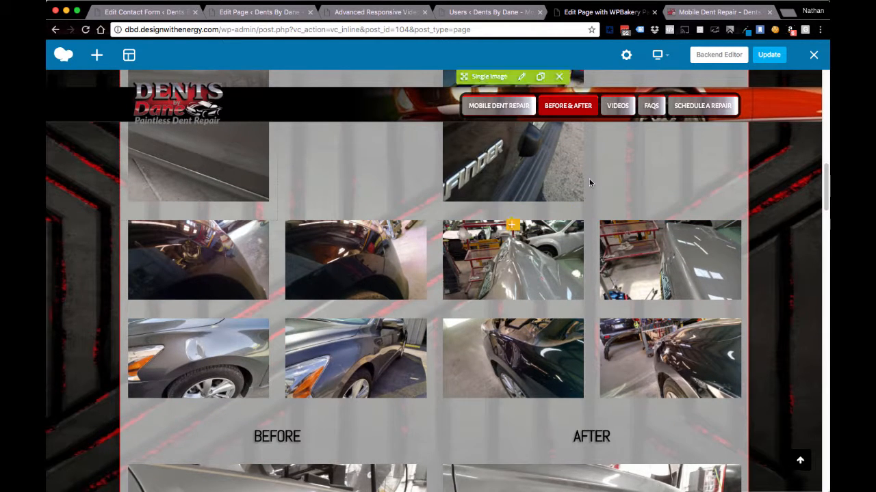
{"action": "scroll", "coordinate": [636, 182], "scroll_direction": "up", "scroll_amount": 2}
{"action": "scroll", "coordinate": [604, 211], "scroll_direction": "up", "scroll_amount": 4}
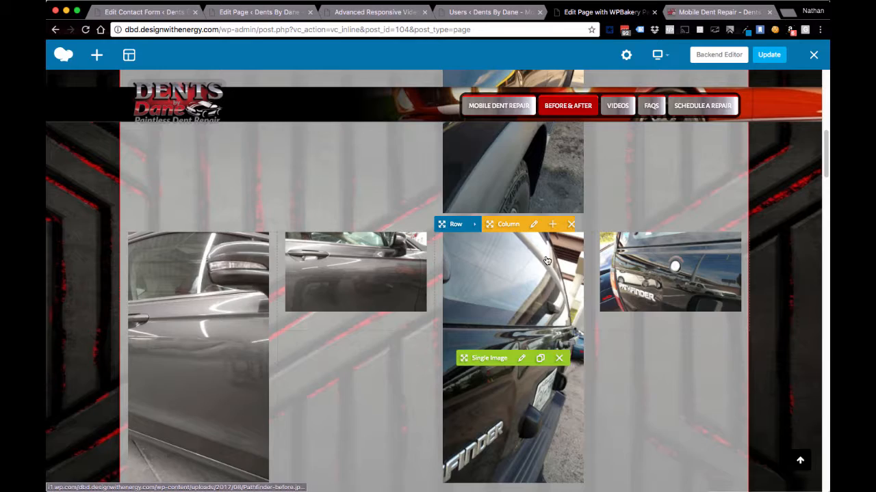
{"action": "scroll", "coordinate": [546, 260], "scroll_direction": "down", "scroll_amount": 2}
{"action": "scroll", "coordinate": [546, 260], "scroll_direction": "down", "scroll_amount": 6}
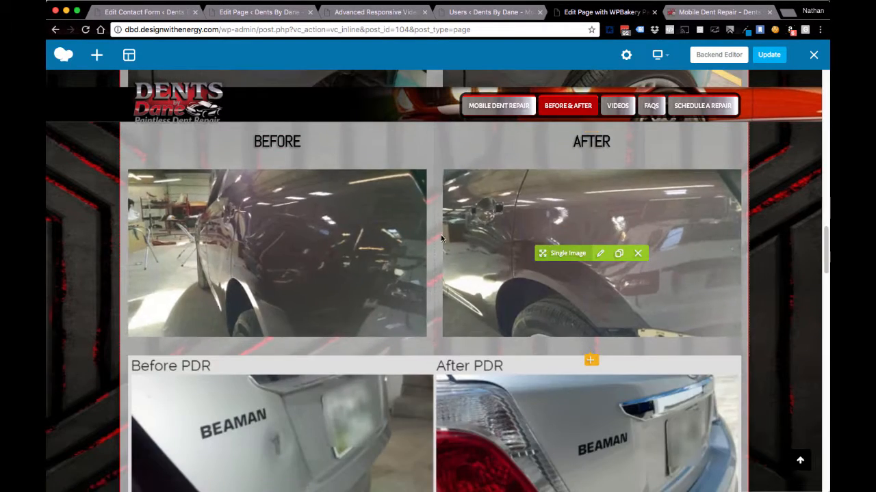
{"action": "scroll", "coordinate": [418, 251], "scroll_direction": "down", "scroll_amount": 10}
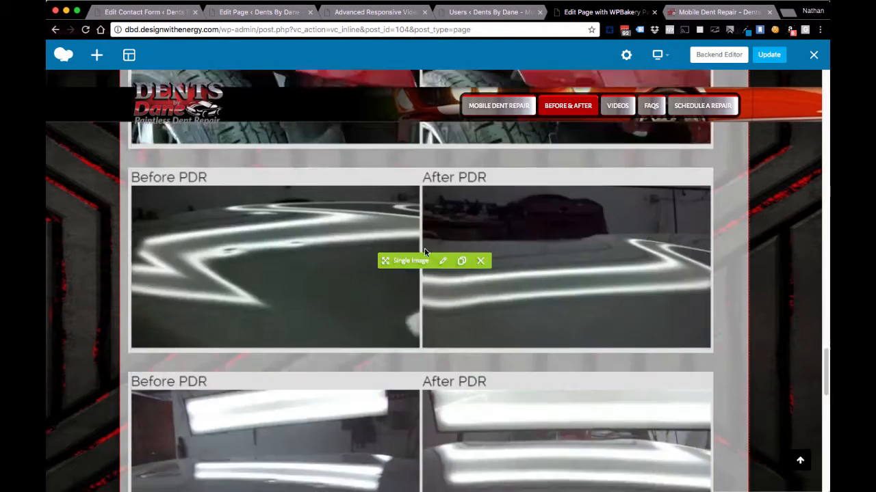
{"action": "scroll", "coordinate": [424, 252], "scroll_direction": "down", "scroll_amount": 4}
Duplicate the last Before PDR / After PDR single image at the end of the gallery.
{"action": "scroll", "coordinate": [425, 249], "scroll_direction": "up", "scroll_amount": 3}
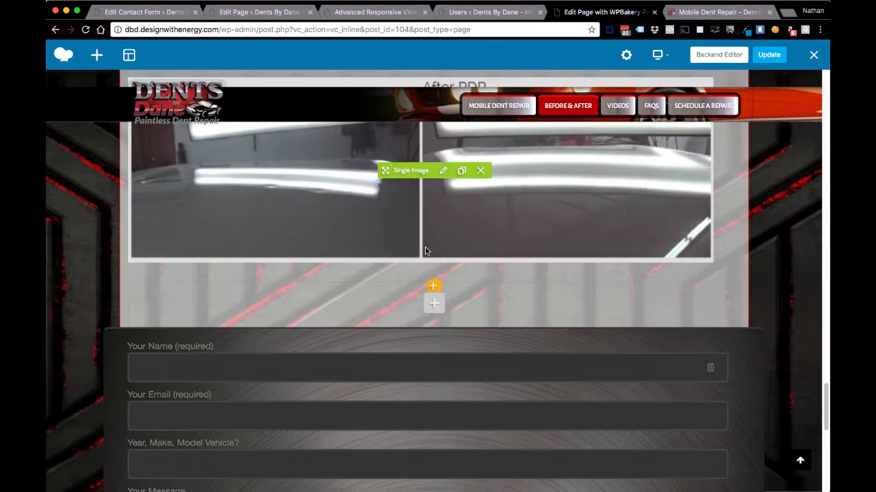
{"action": "scroll", "coordinate": [441, 222], "scroll_direction": "up", "scroll_amount": 3}
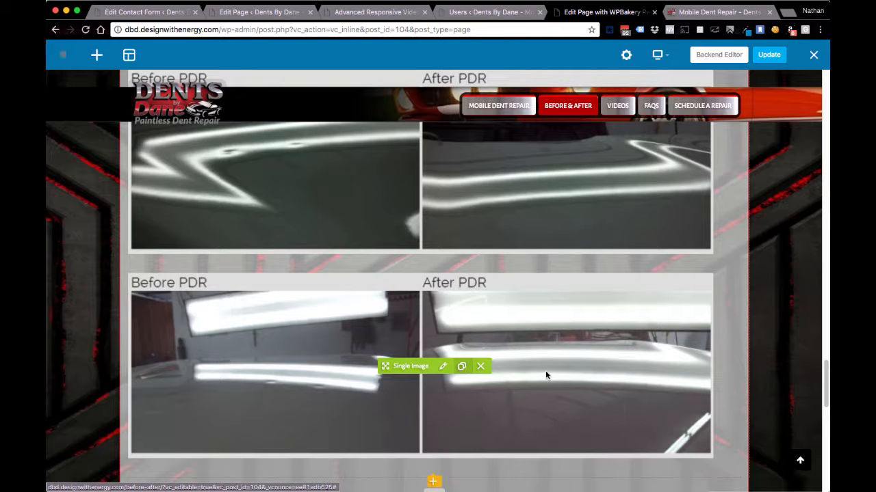
{"action": "left_click", "coordinate": [463, 367]}
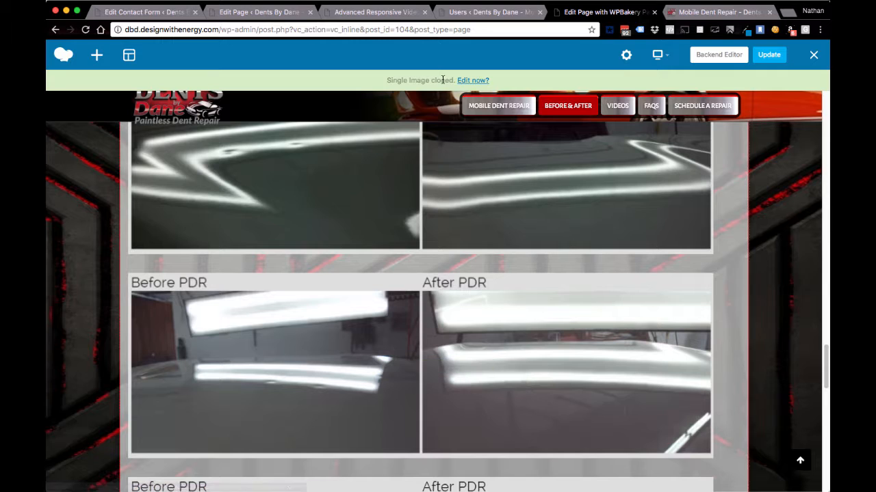
Open the settings of the duplicated single image and remove its current picture.
{"action": "scroll", "coordinate": [472, 328], "scroll_direction": "down", "scroll_amount": 3}
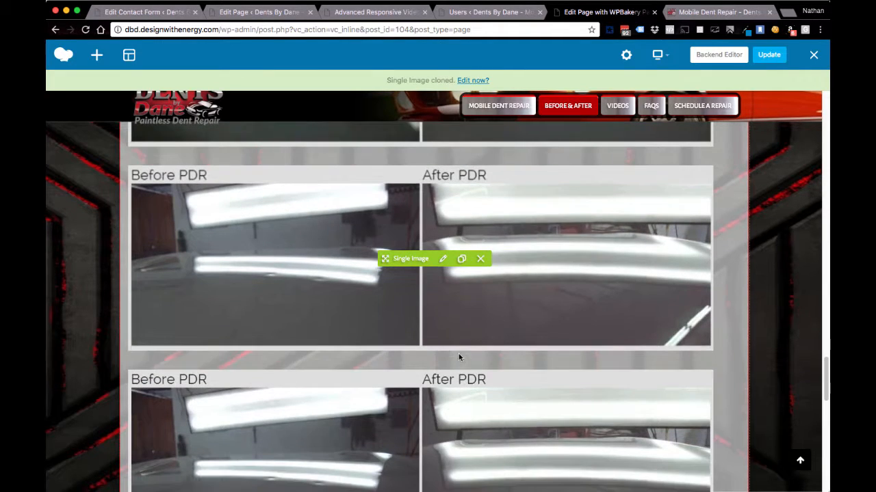
{"action": "scroll", "coordinate": [459, 357], "scroll_direction": "down", "scroll_amount": 1}
{"action": "scroll", "coordinate": [452, 434], "scroll_direction": "down", "scroll_amount": 2}
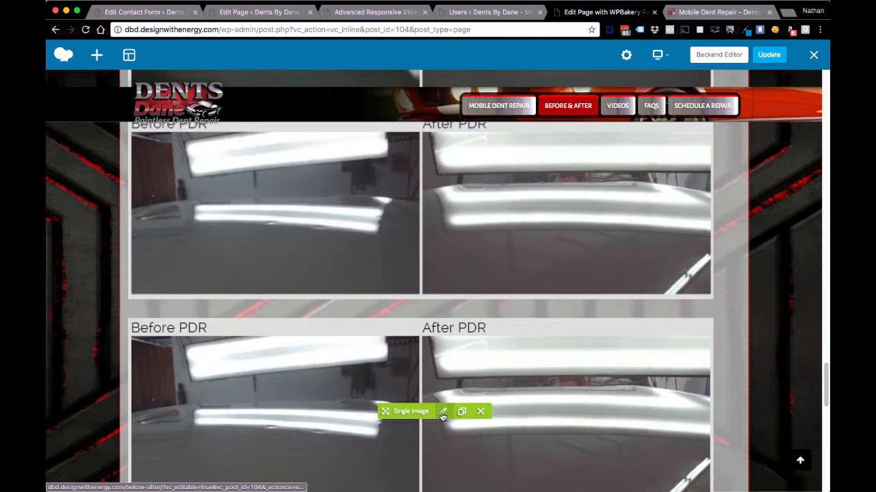
{"action": "left_click", "coordinate": [443, 412]}
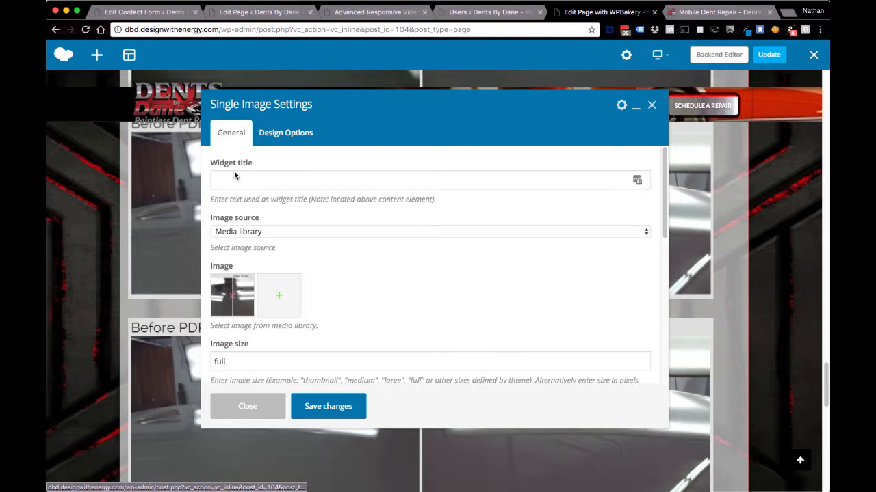
{"action": "scroll", "coordinate": [338, 270], "scroll_direction": "down", "scroll_amount": 2}
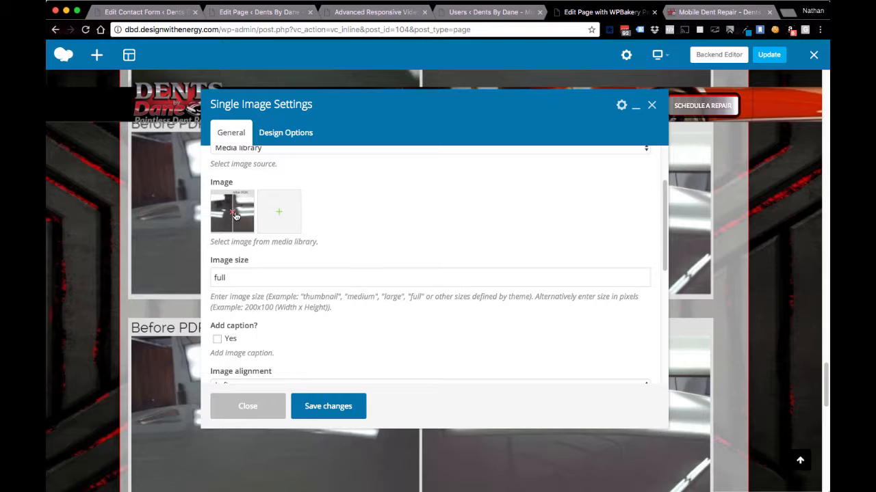
{"action": "left_click", "coordinate": [234, 215]}
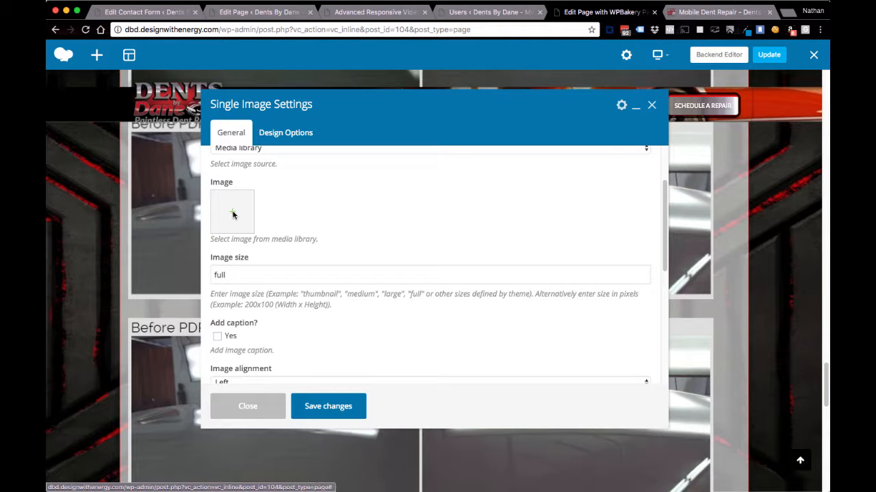
Set Thank-you2.png from the media library as the duplicated element's image, then save and close its settings.
{"action": "left_click", "coordinate": [233, 214]}
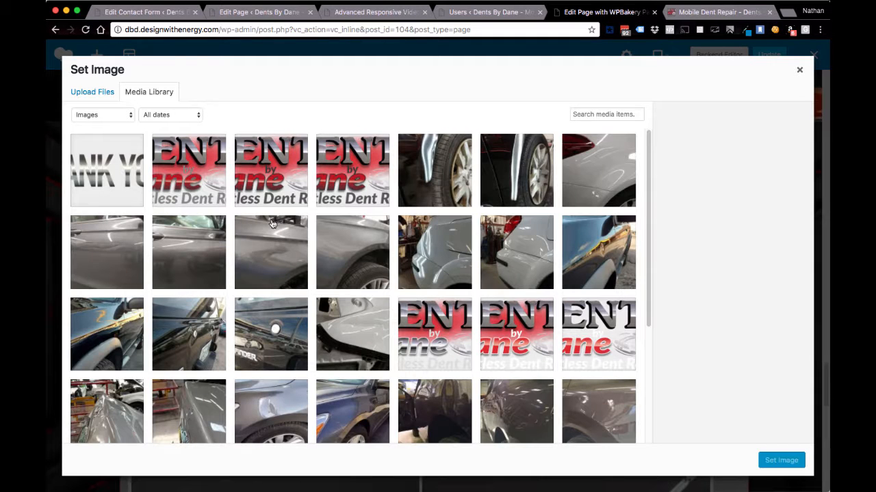
{"action": "left_click", "coordinate": [103, 174]}
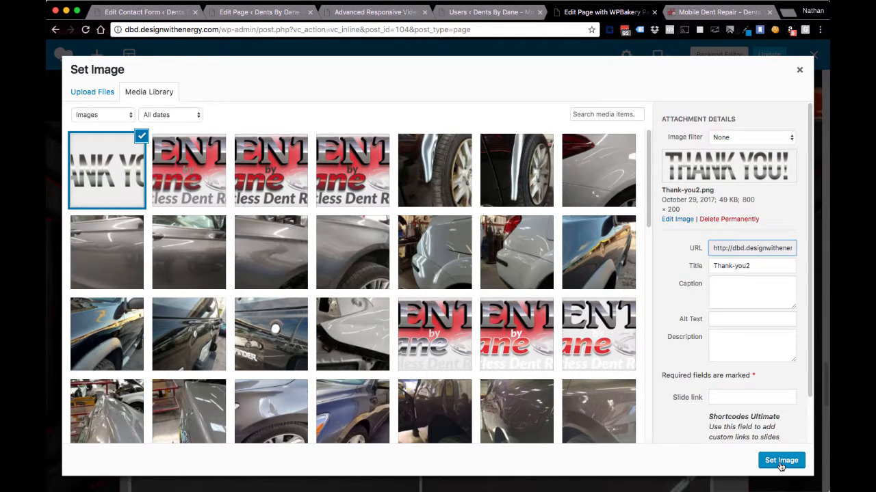
{"action": "left_click", "coordinate": [780, 461]}
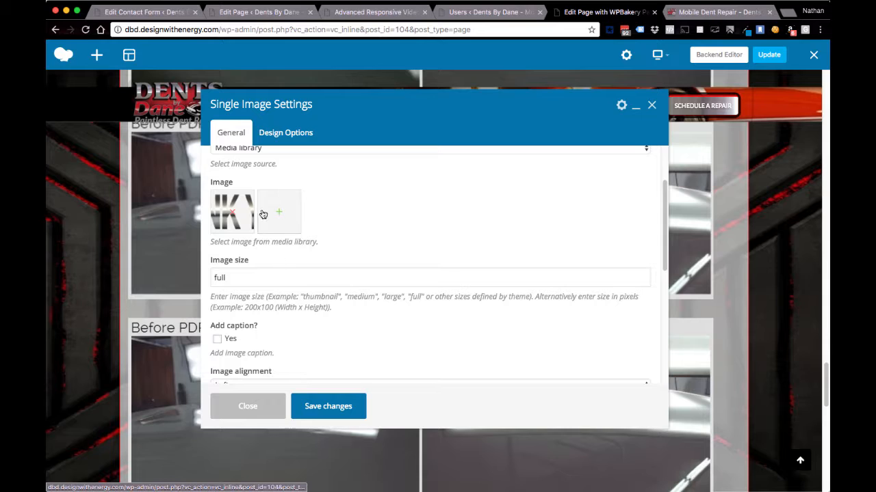
{"action": "left_click", "coordinate": [325, 412]}
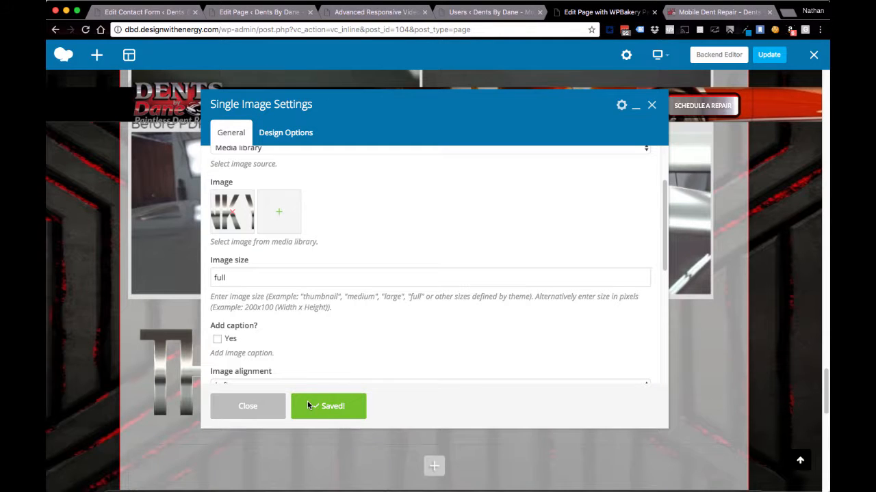
{"action": "scroll", "coordinate": [317, 309], "scroll_direction": "down", "scroll_amount": 5}
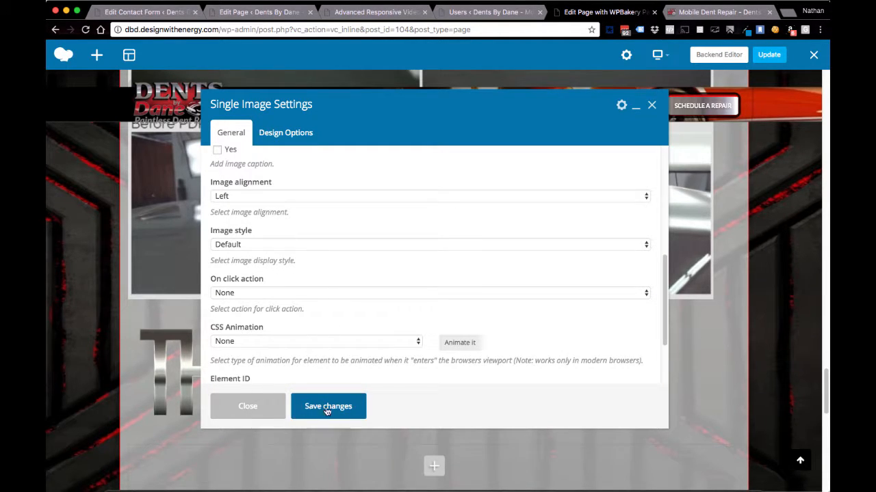
{"action": "left_click", "coordinate": [250, 409]}
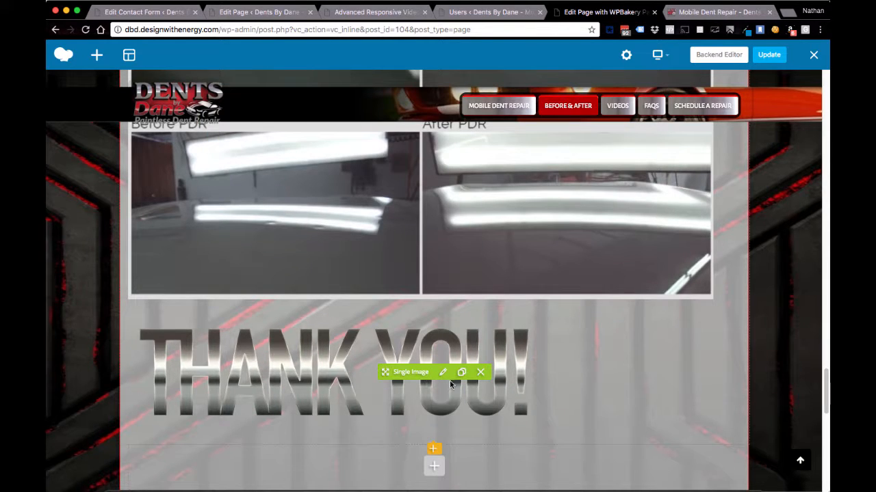
Delete the "THANK YOU!" single image below the gallery and confirm the deletion.
{"action": "scroll", "coordinate": [403, 379], "scroll_direction": "down", "scroll_amount": 3}
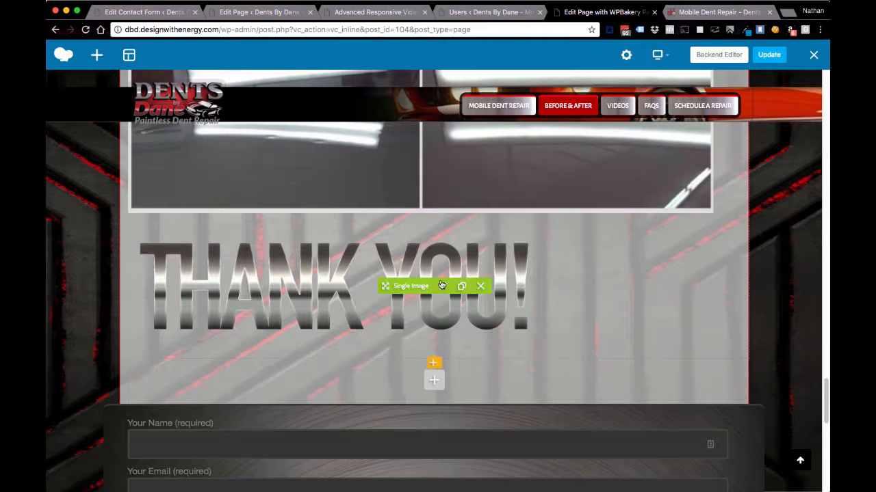
{"action": "left_click", "coordinate": [481, 287]}
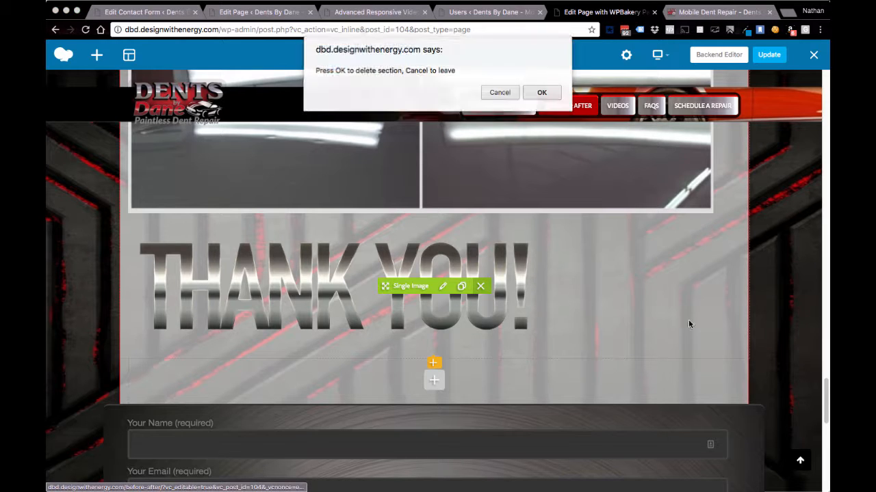
{"action": "left_click", "coordinate": [542, 94]}
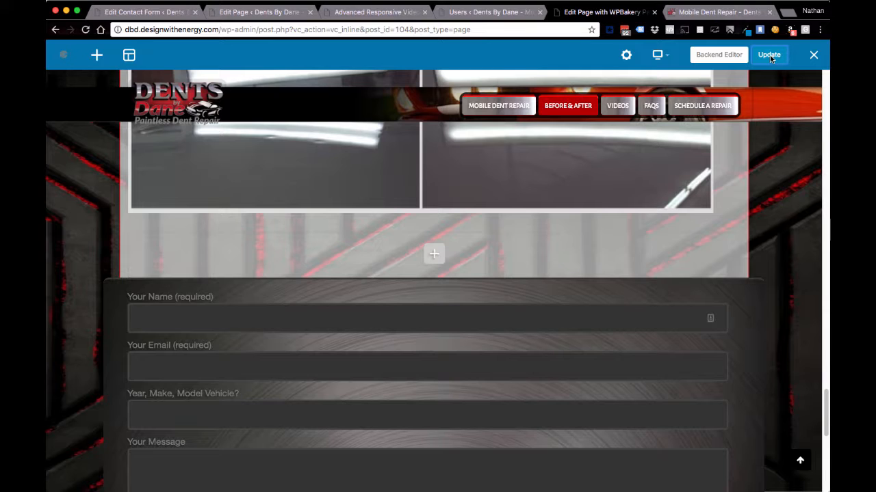
Update the Before & After page and exit the page editor to the live page.
{"action": "left_click", "coordinate": [769, 55]}
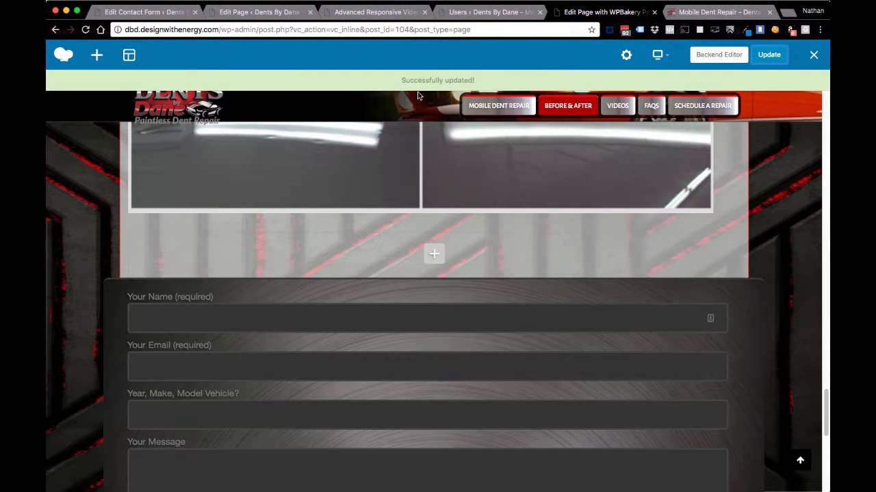
{"action": "left_click_drag", "start_coordinate": [504, 87], "coordinate": [371, 78]}
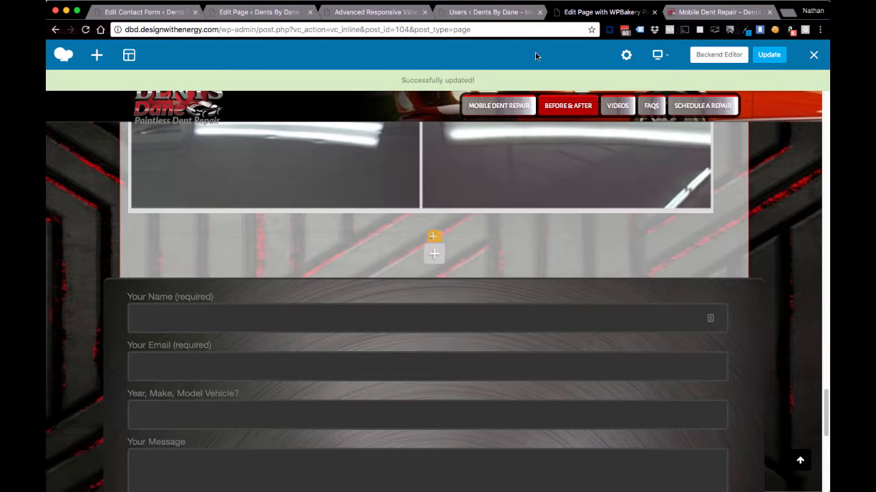
{"action": "left_click", "coordinate": [813, 58]}
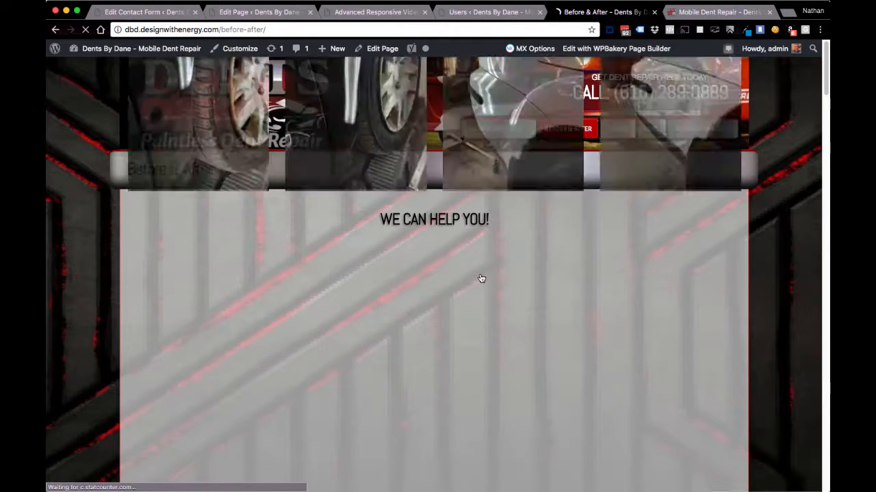
Check the upper gallery rows on the live Before & After page and return to its heading.
{"action": "scroll", "coordinate": [482, 279], "scroll_direction": "down", "scroll_amount": 5}
{"action": "scroll", "coordinate": [482, 280], "scroll_direction": "up", "scroll_amount": 5}
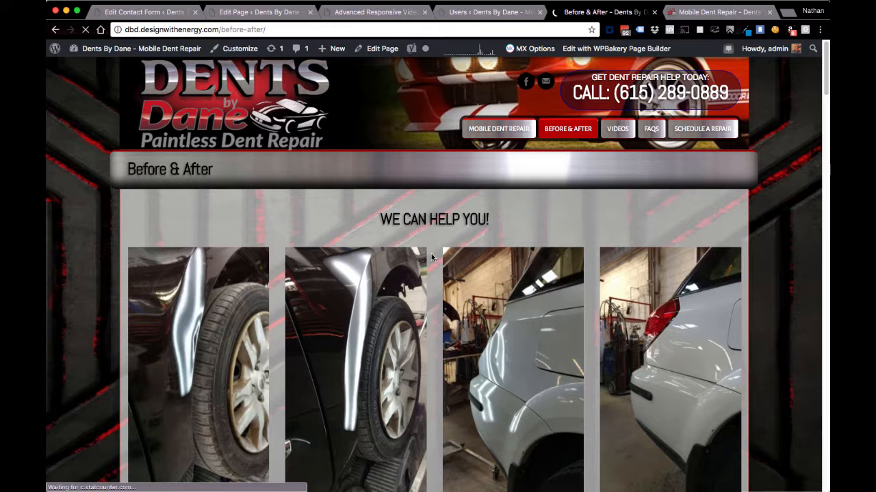
{"action": "scroll", "coordinate": [443, 263], "scroll_direction": "down", "scroll_amount": 6}
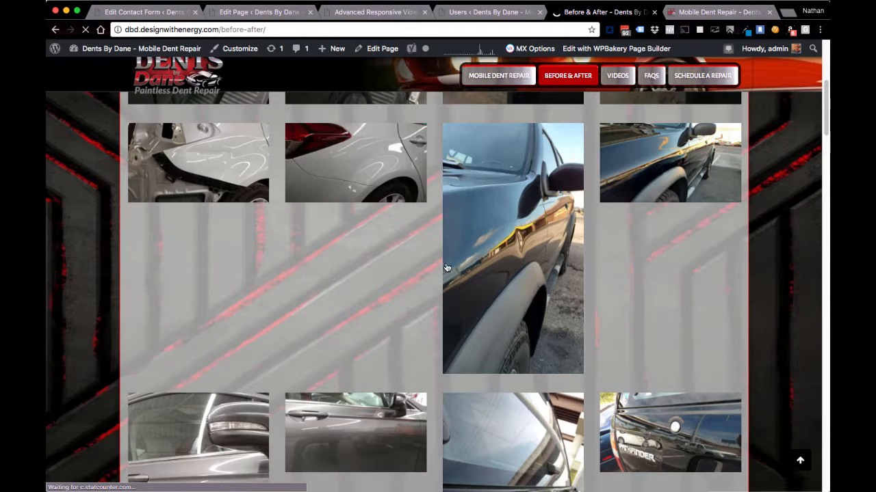
{"action": "scroll", "coordinate": [493, 269], "scroll_direction": "up", "scroll_amount": 3}
{"action": "scroll", "coordinate": [493, 269], "scroll_direction": "up", "scroll_amount": 3}
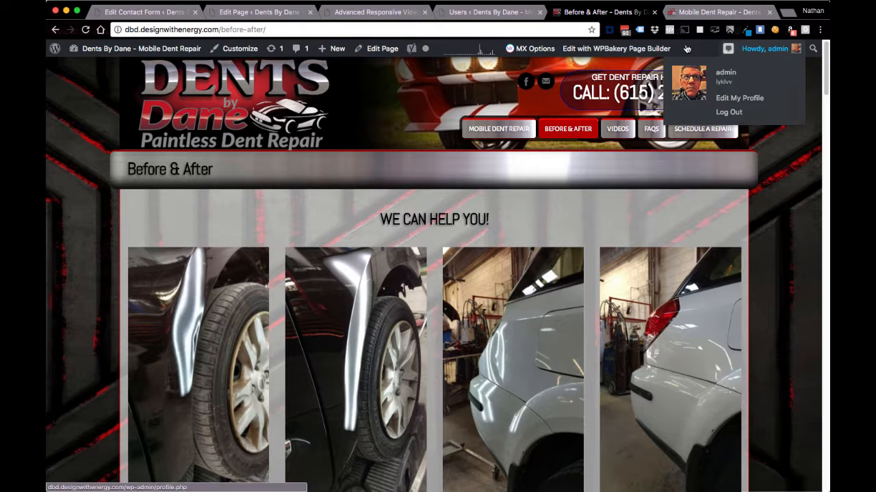
{"action": "left_click", "coordinate": [744, 1]}
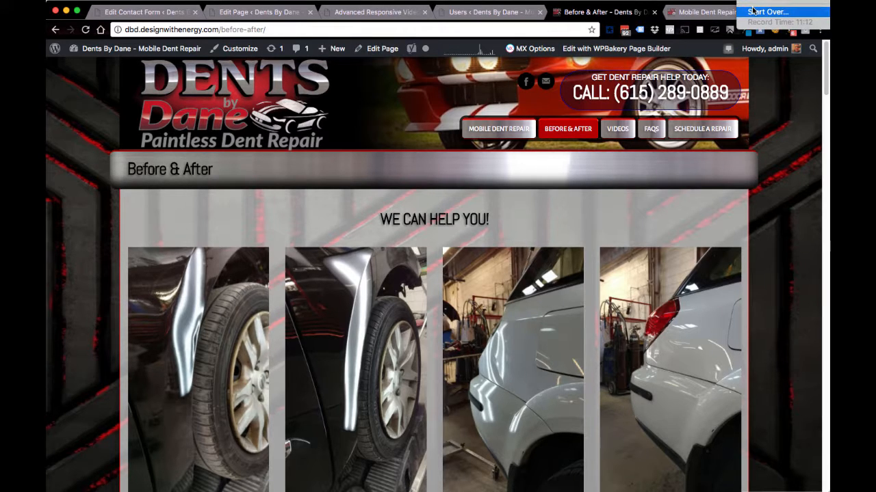